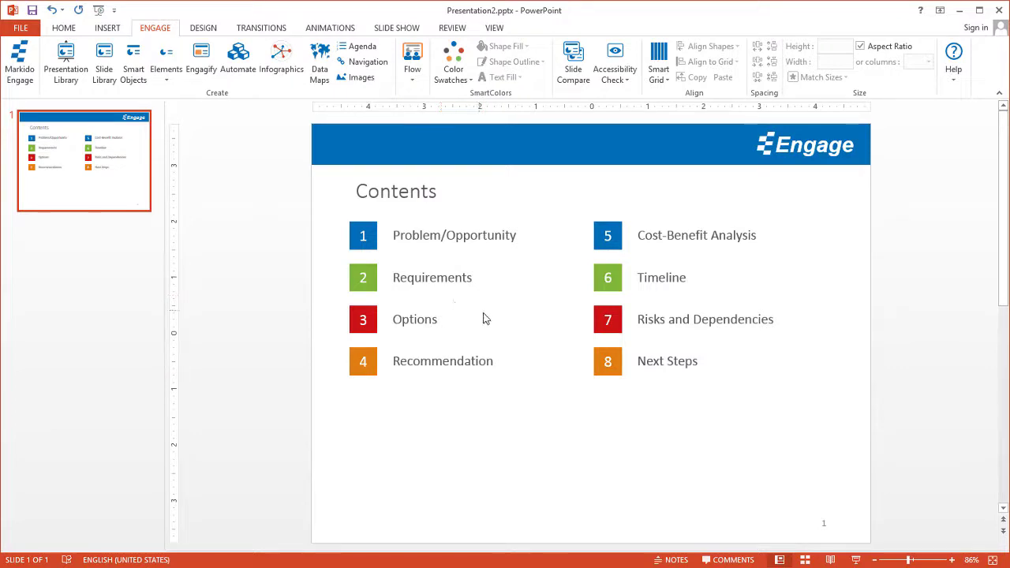
Step: Duplicate agenda item 8 (Next Steps) into a new row directly below it
{"action": "mouse_move", "coordinate": [563, 391]}
{"action": "left_mouse_down"}
{"action": "mouse_move", "coordinate": [631, 401]}
{"action": "mouse_move", "coordinate": [833, 335]}
{"action": "left_mouse_up"}
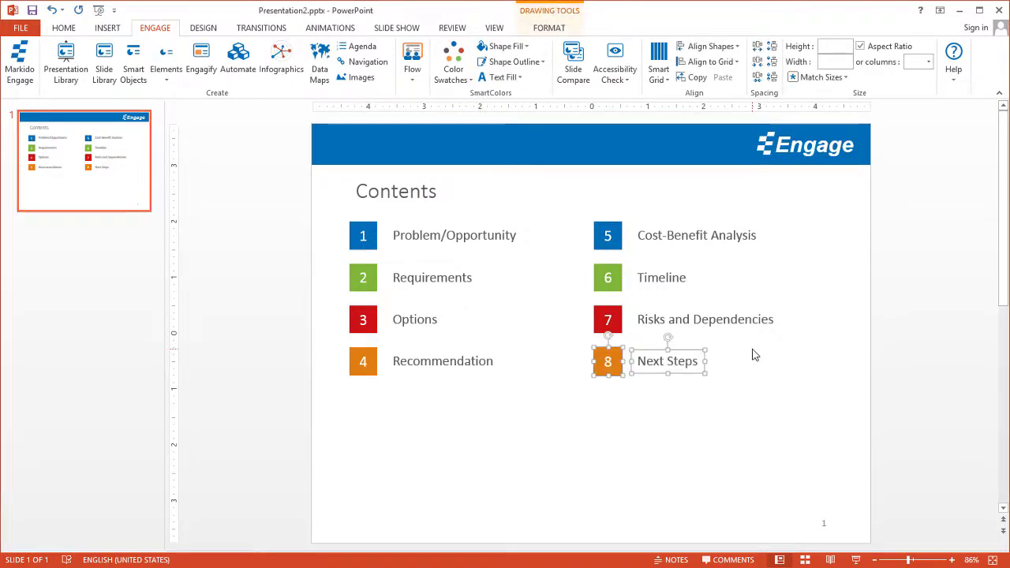
{"action": "left_click_drag", "start_coordinate": [668, 362], "coordinate": [647, 422]}
{"action": "left_click", "coordinate": [629, 442]}
Step: Number the copied row 9 and relabel it 'New Item'
{"action": "double_click", "coordinate": [608, 407]}
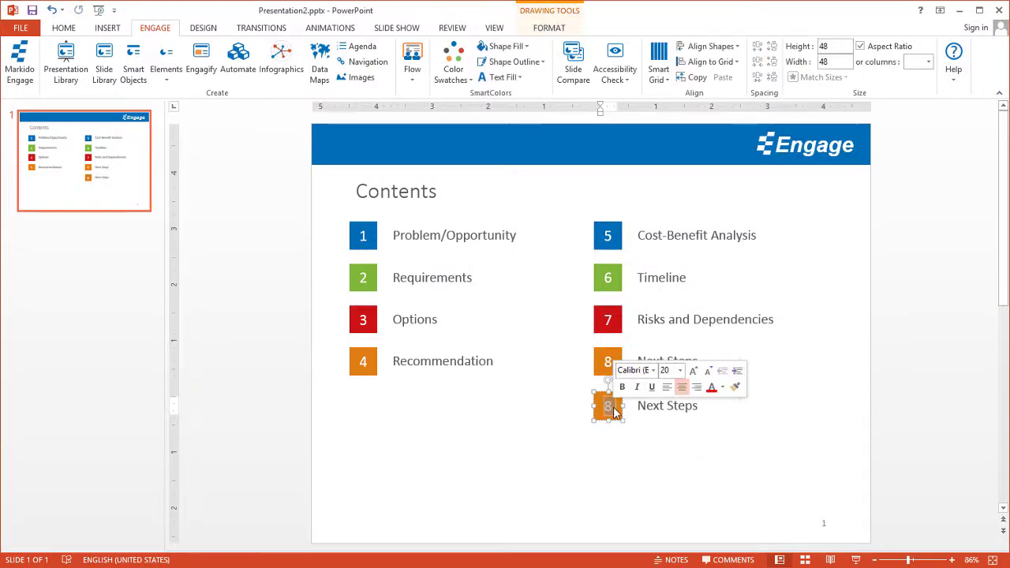
{"action": "type", "text": "9"}
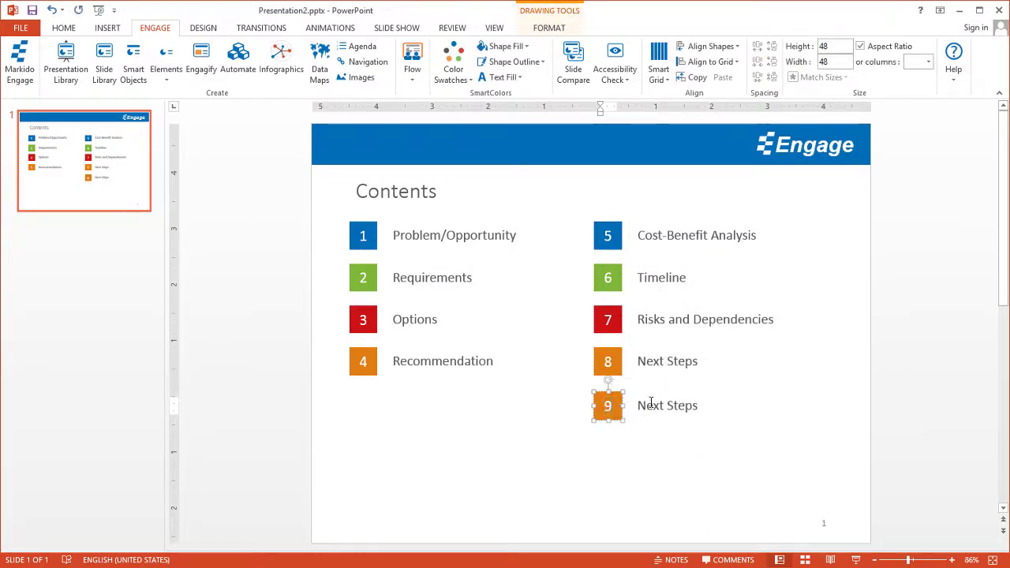
{"action": "triple_click", "coordinate": [651, 403]}
{"action": "type", "text": "New It"}
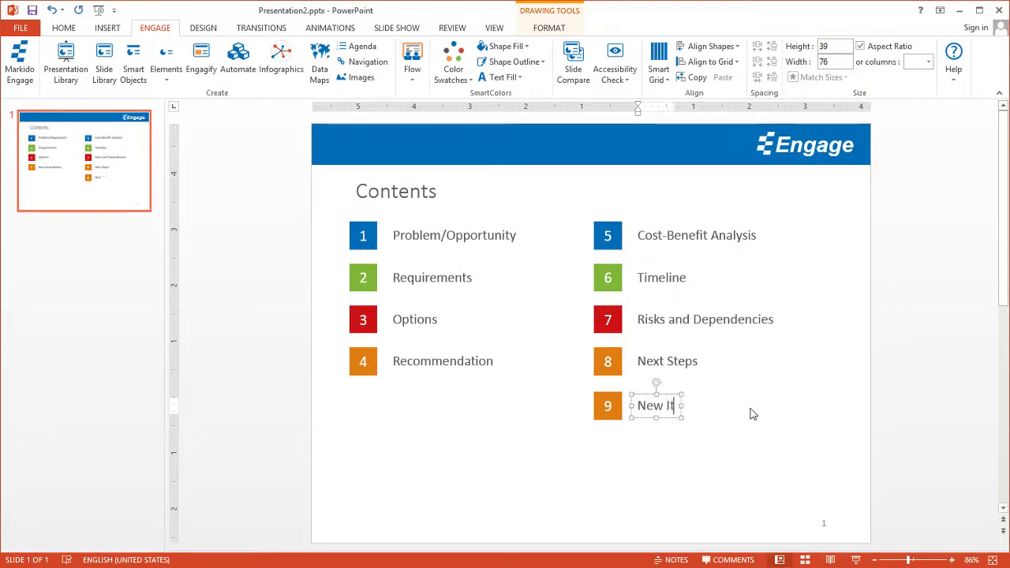
{"action": "type", "text": "em"}
{"action": "left_click", "coordinate": [755, 448]}
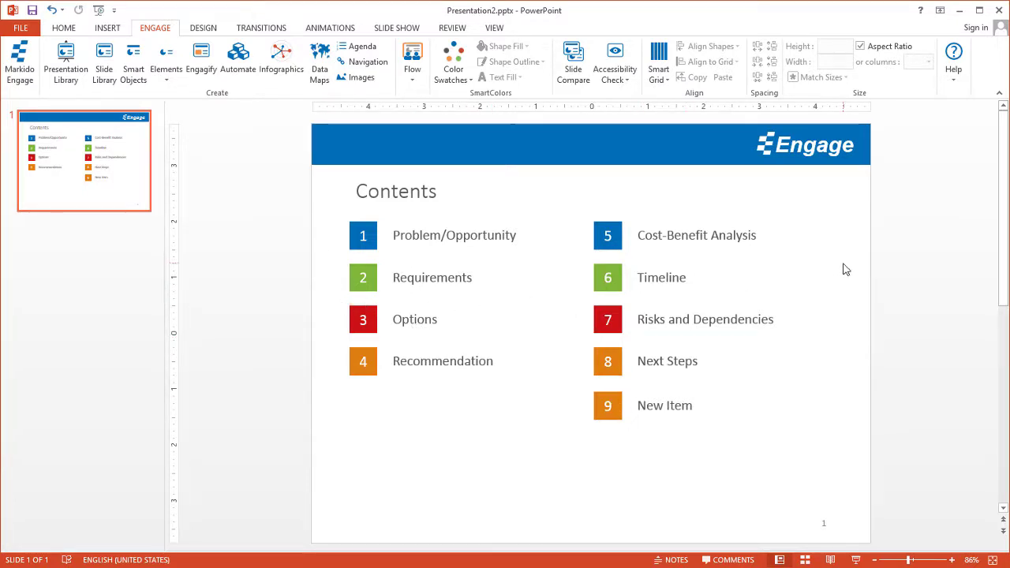
Step: Shift Options and Recommendation down and move New Item into the gap after Requirements
{"action": "left_click_drag", "start_coordinate": [314, 293], "coordinate": [545, 407]}
{"action": "left_click_drag", "start_coordinate": [454, 374], "coordinate": [455, 399]}
{"action": "left_click_drag", "start_coordinate": [559, 444], "coordinate": [813, 383]}
{"action": "left_click_drag", "start_coordinate": [684, 397], "coordinate": [444, 300]}
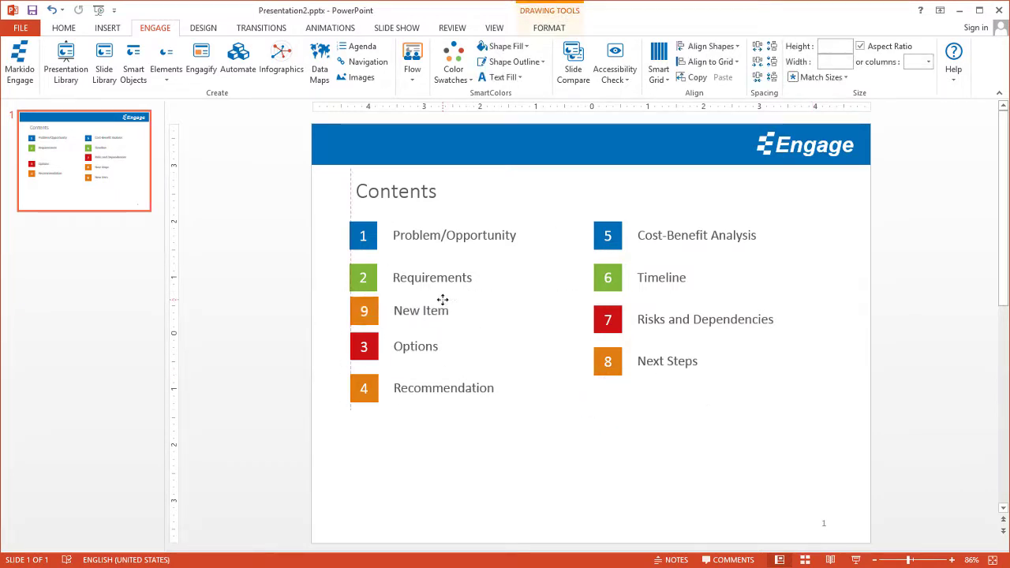
Step: Renumber New Item to 3 and Options to 4
{"action": "left_click", "coordinate": [364, 311]}
{"action": "double_click", "coordinate": [365, 311]}
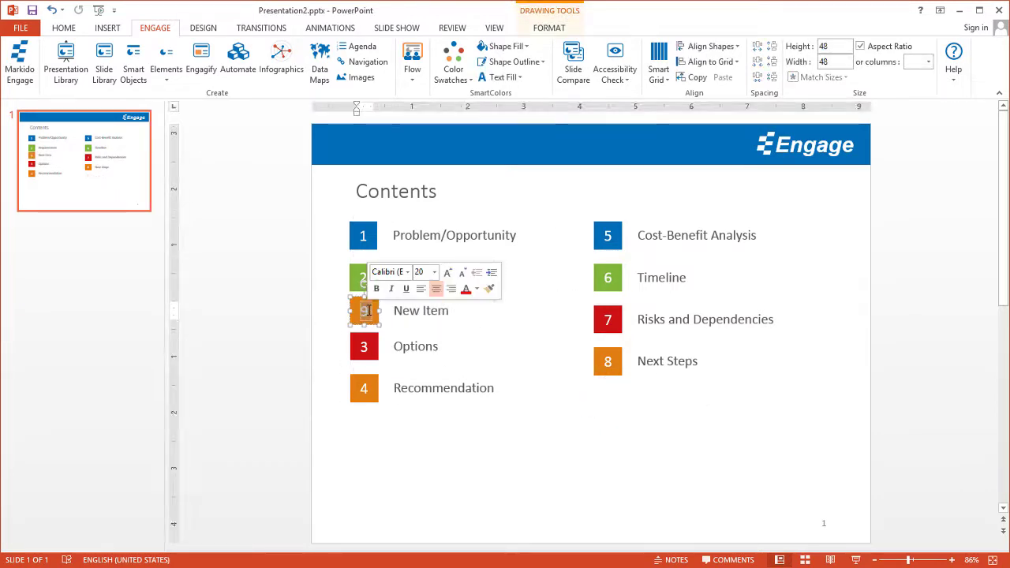
{"action": "type", "text": "5"}
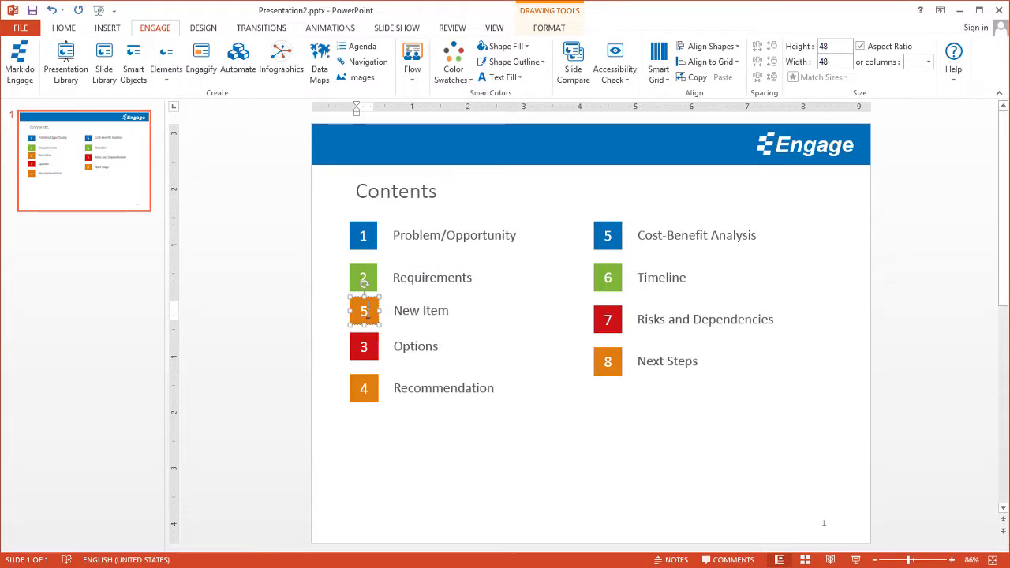
{"action": "type", "text": "4"}
{"action": "key", "text": "BackSpace"}
{"action": "type", "text": "3"}
{"action": "double_click", "coordinate": [363, 346]}
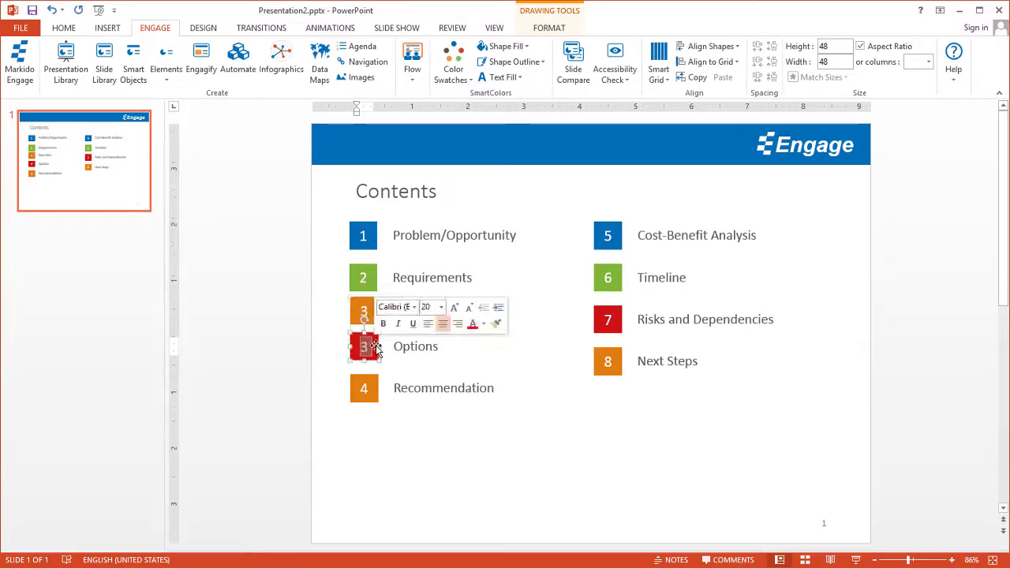
{"action": "type", "text": "4"}
{"action": "left_click", "coordinate": [384, 415]}
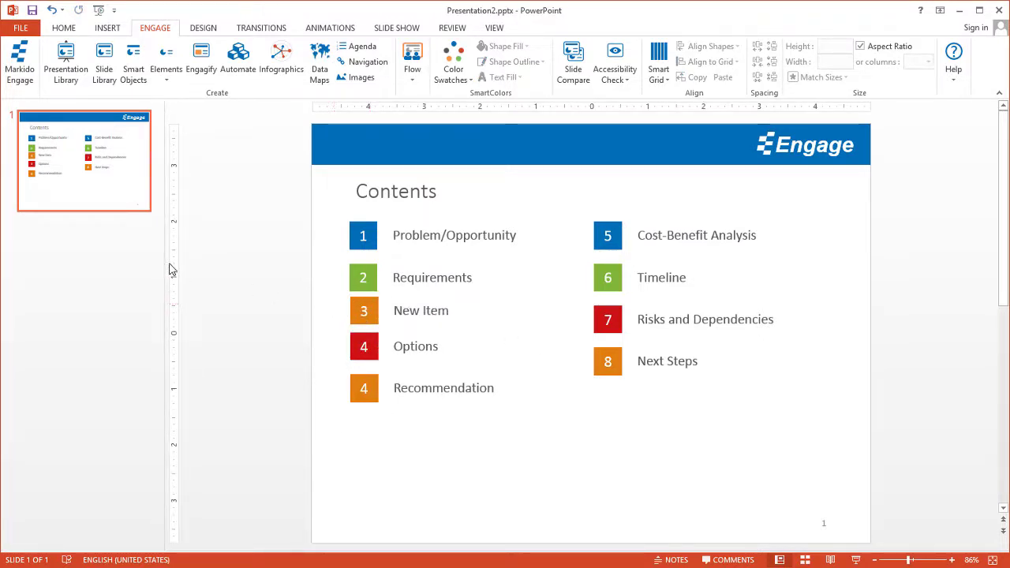
Step: Delete all hand-built agenda shapes and generate a new agenda with Engage > Agenda
{"action": "mouse_move", "coordinate": [262, 207]}
{"action": "left_mouse_down"}
{"action": "mouse_move", "coordinate": [489, 339]}
{"action": "mouse_move", "coordinate": [956, 438]}
{"action": "left_mouse_up"}
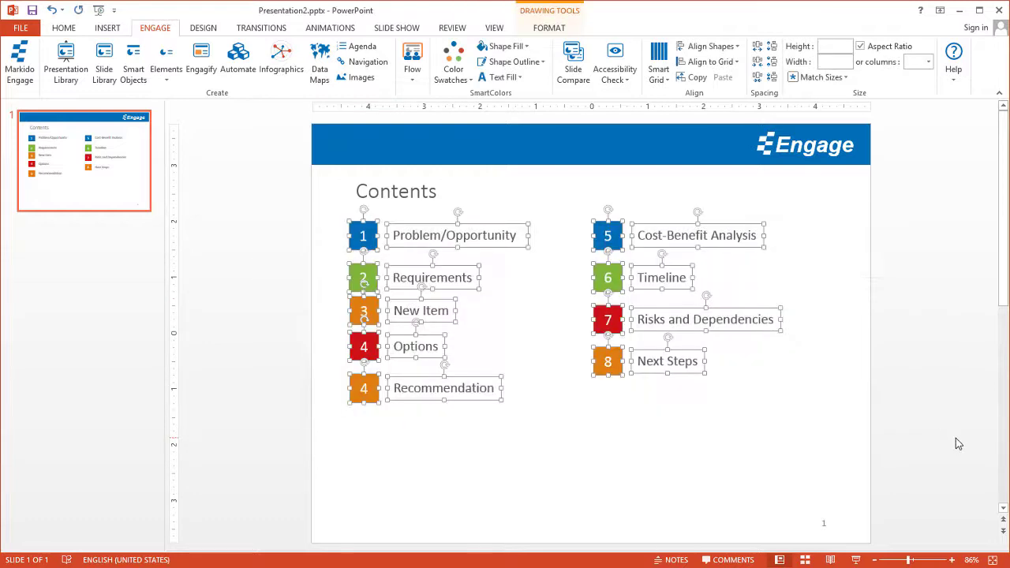
{"action": "key", "text": "Delete"}
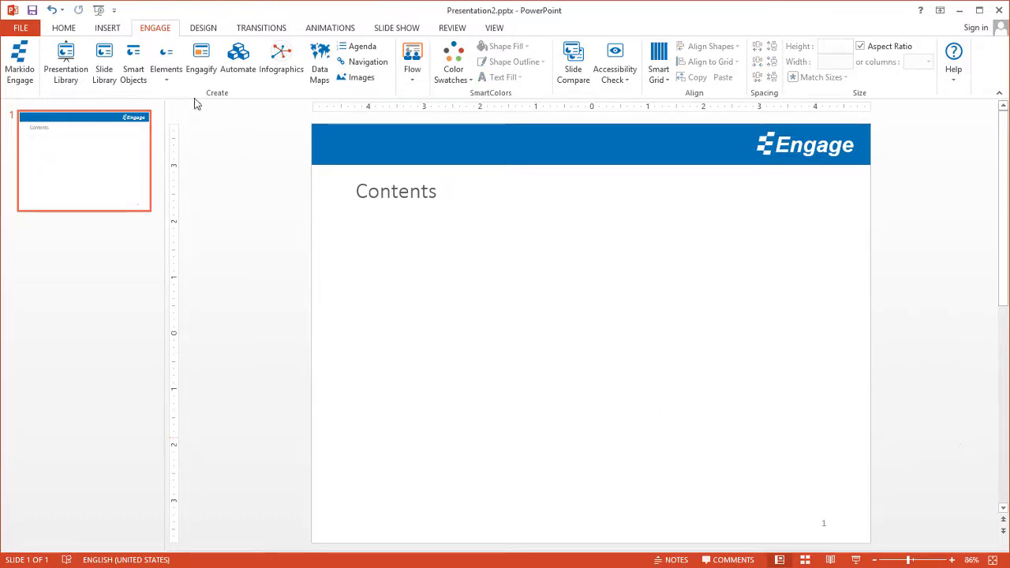
{"action": "left_click", "coordinate": [368, 49]}
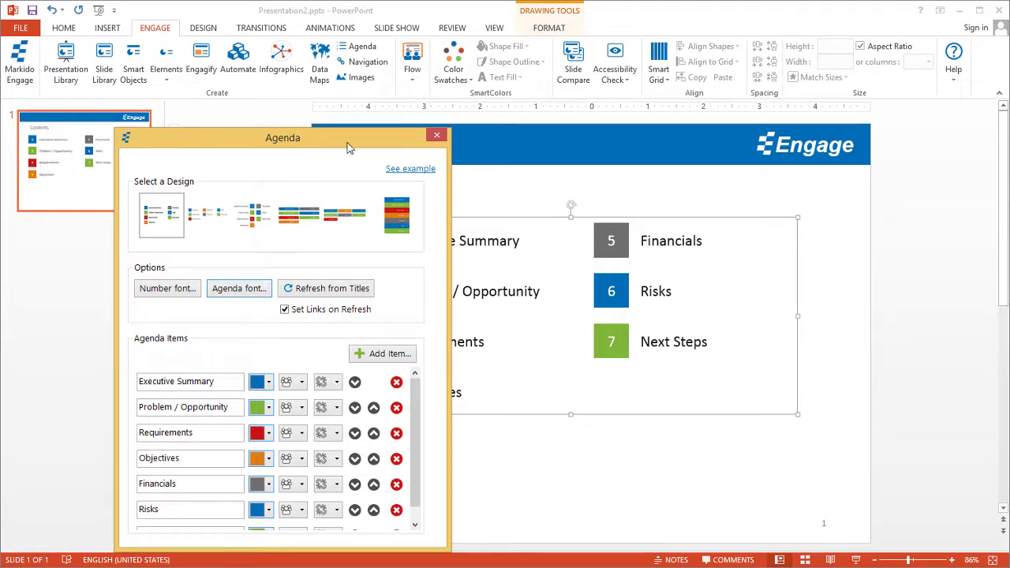
Step: Move the Agenda dialog aside and try designs, settling on the tall coloured vertical bars
{"action": "left_click_drag", "start_coordinate": [350, 147], "coordinate": [246, 135]}
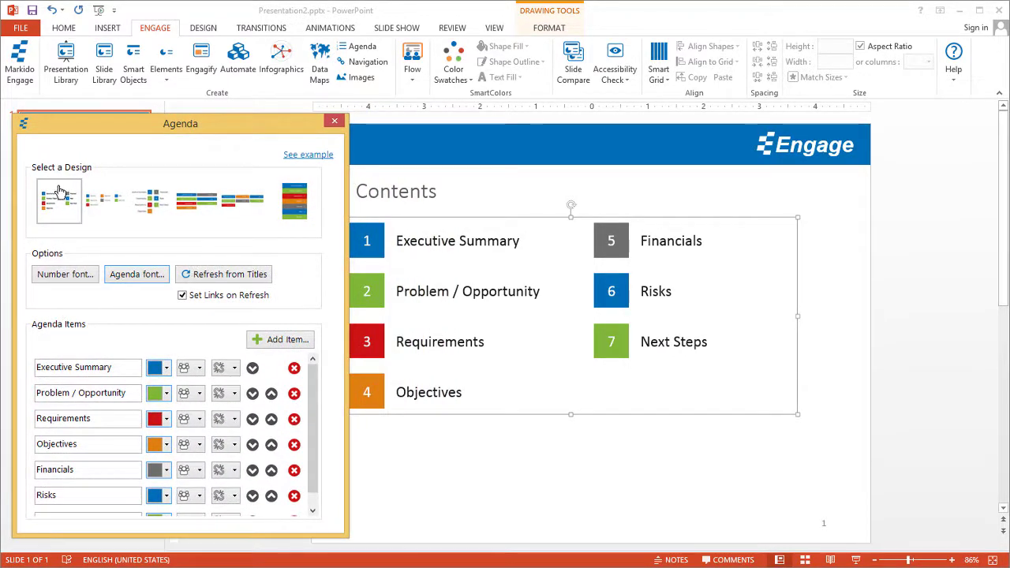
{"action": "left_click", "coordinate": [102, 206]}
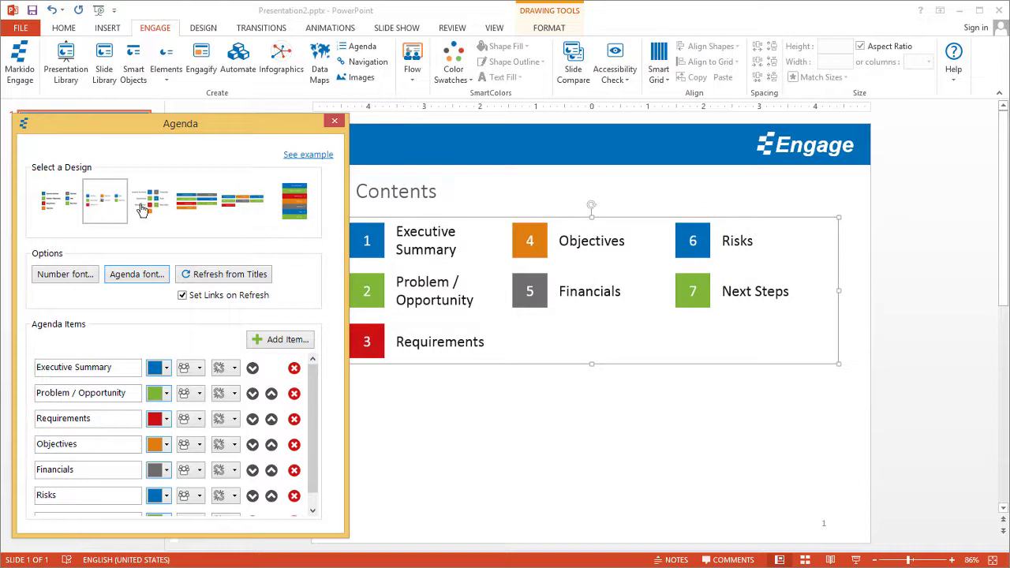
{"action": "left_click", "coordinate": [202, 207]}
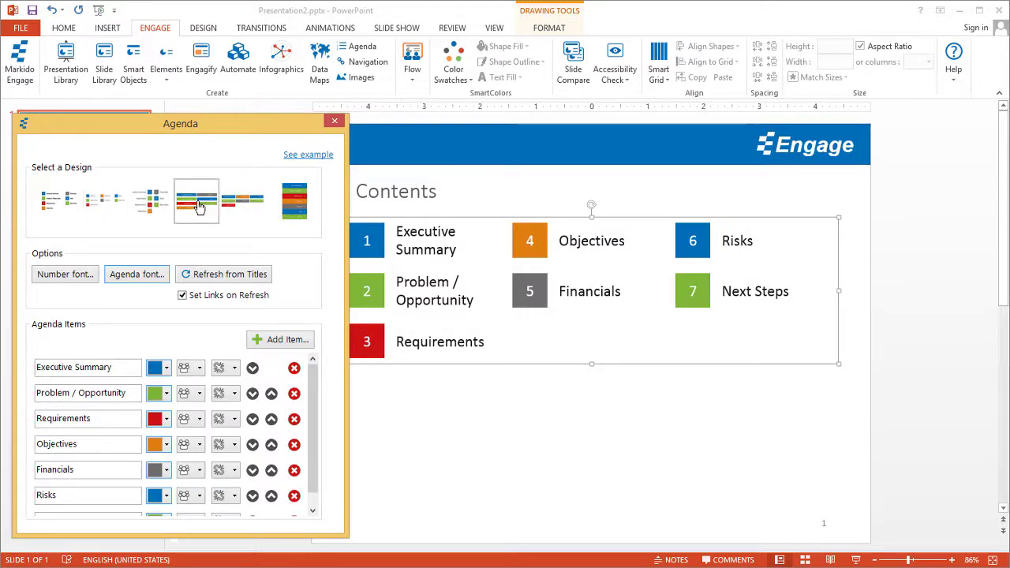
{"action": "left_click", "coordinate": [305, 211]}
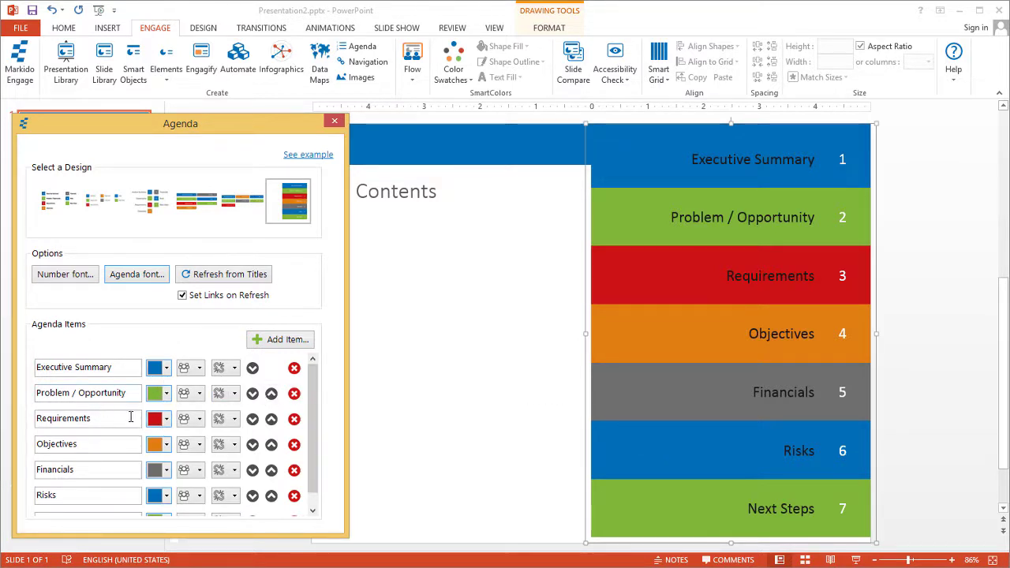
Step: Add a 'New Item' agenda entry and move it up two places, between Financials and Risks
{"action": "left_click", "coordinate": [286, 341]}
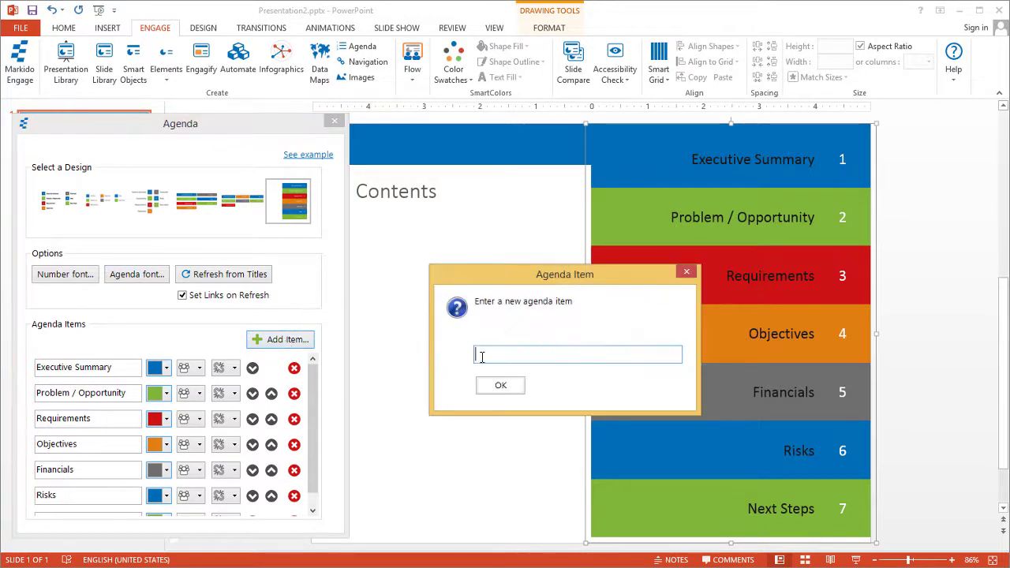
{"action": "type", "text": "New Item"}
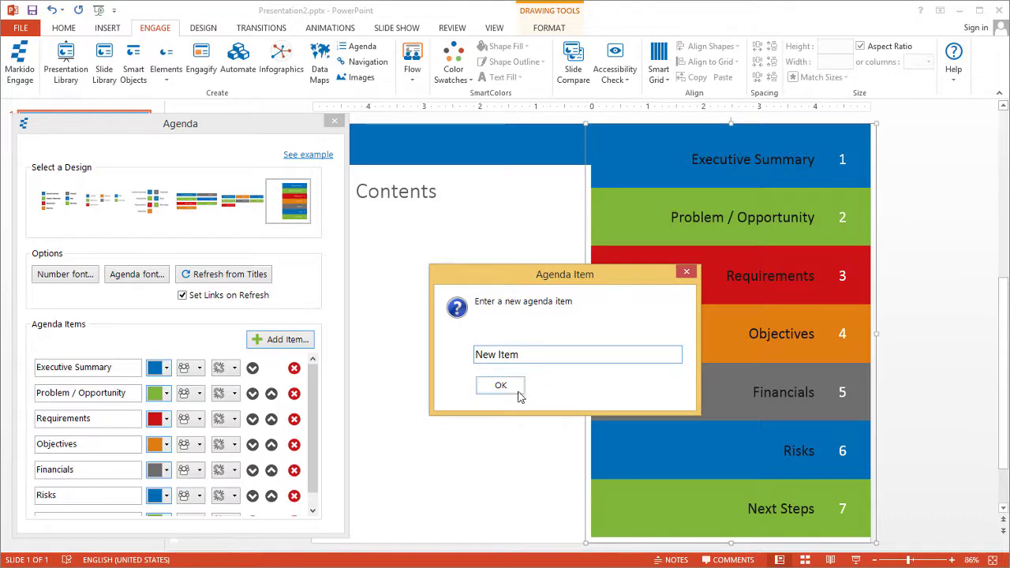
{"action": "left_click", "coordinate": [513, 387]}
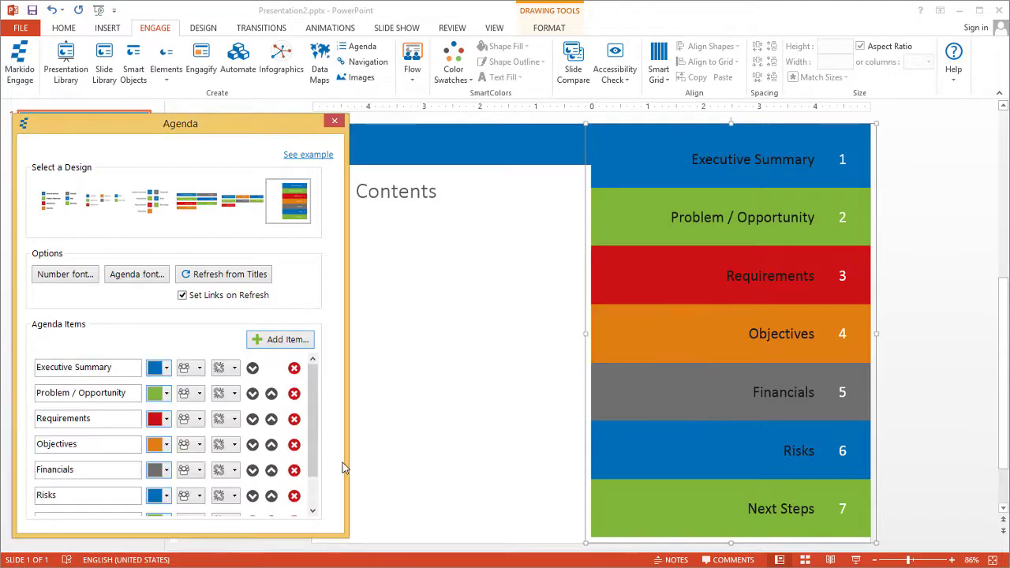
{"action": "scroll", "coordinate": [316, 419], "scroll_direction": "down", "scroll_amount": 2}
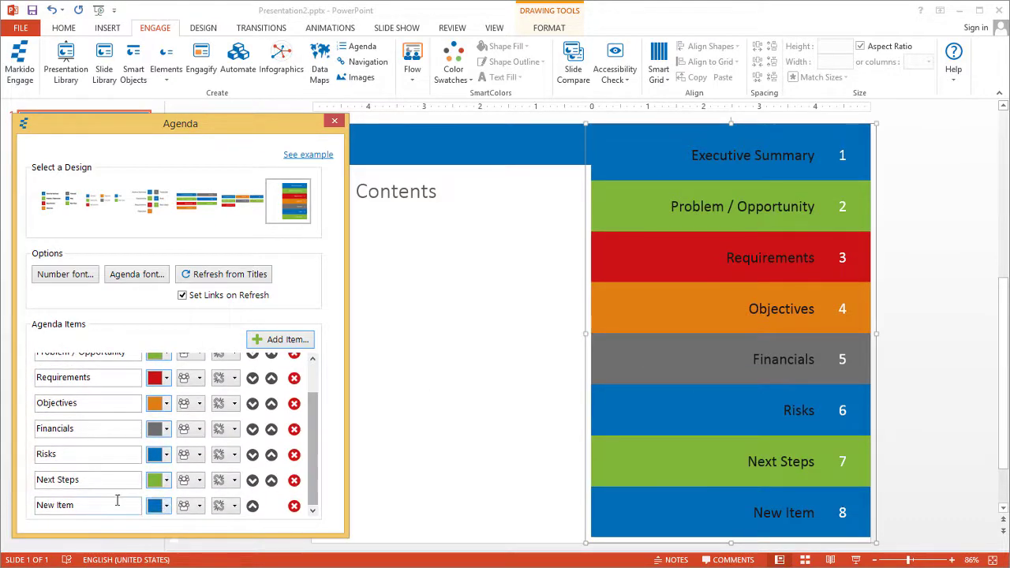
{"action": "left_click", "coordinate": [252, 507]}
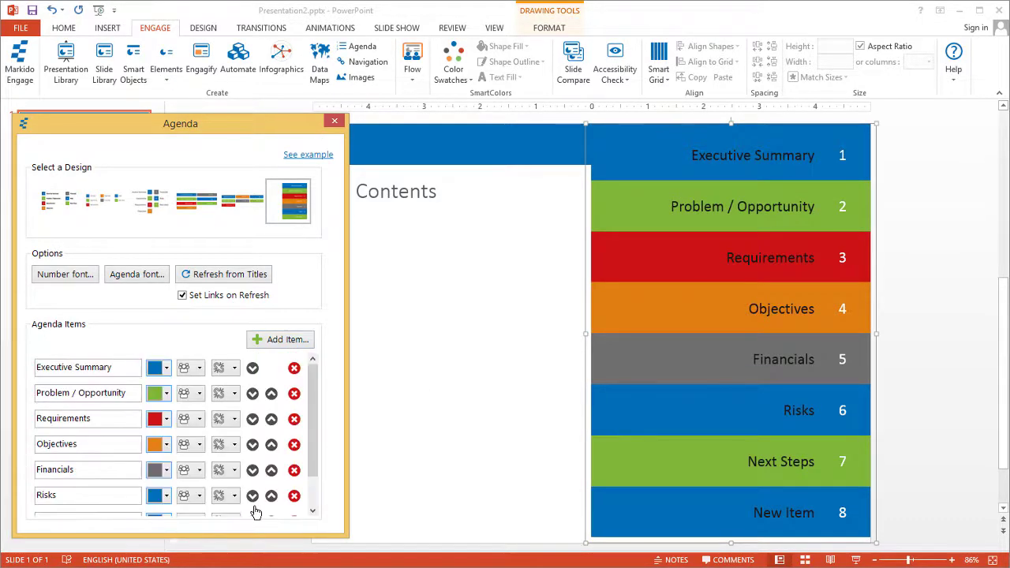
{"action": "scroll", "coordinate": [313, 429], "scroll_direction": "down", "scroll_amount": 2}
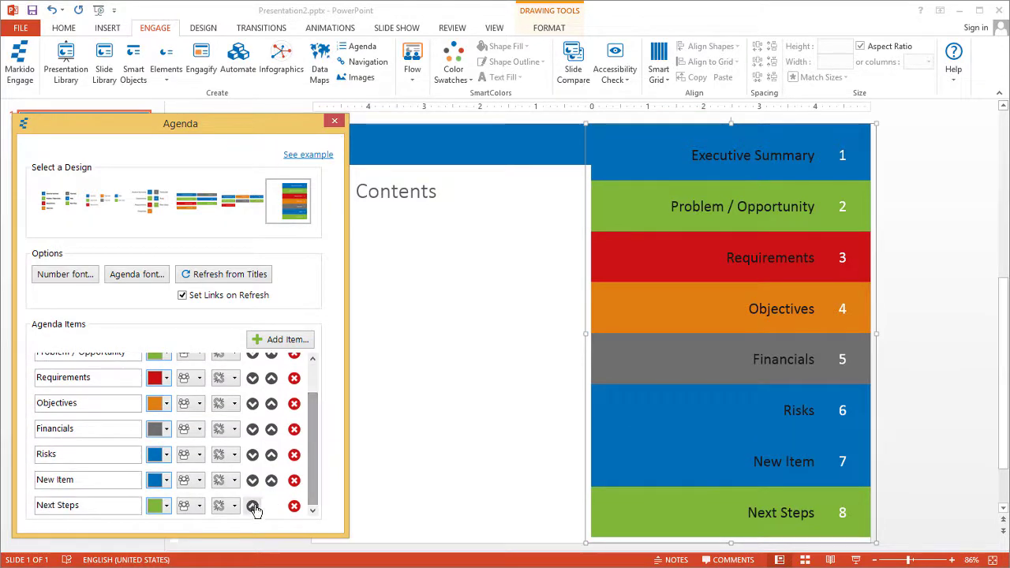
{"action": "left_click", "coordinate": [271, 480]}
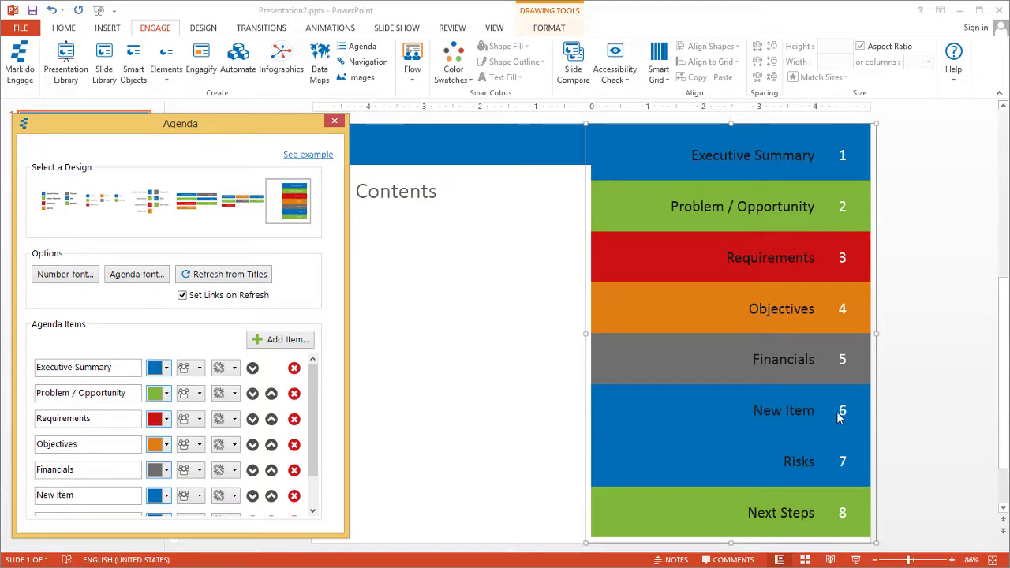
Step: Colour New Item orange and switch back to the first, two-column numbered-box design
{"action": "left_click", "coordinate": [167, 494]}
{"action": "left_click", "coordinate": [209, 513]}
{"action": "left_click", "coordinate": [166, 497]}
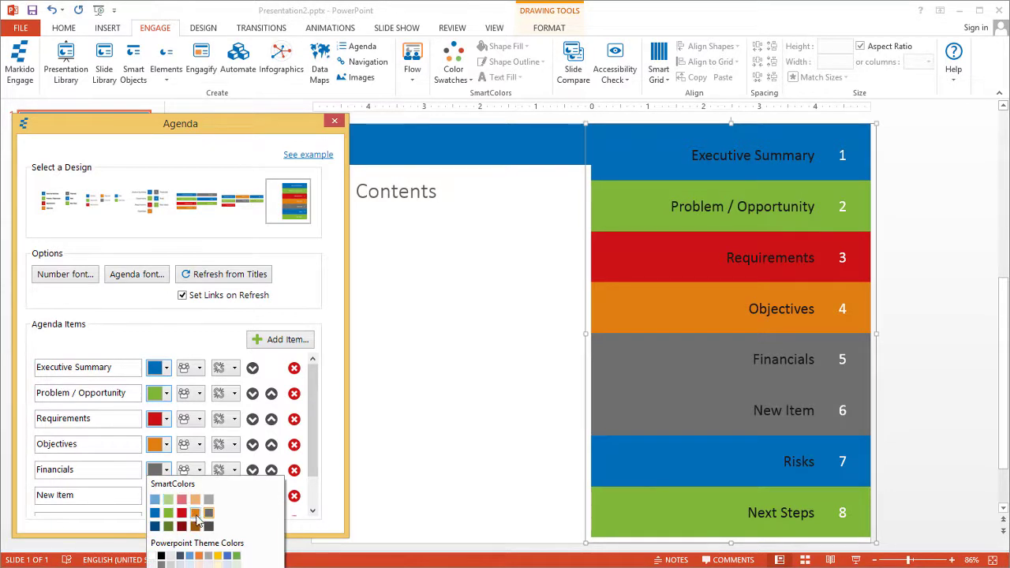
{"action": "left_click", "coordinate": [194, 513]}
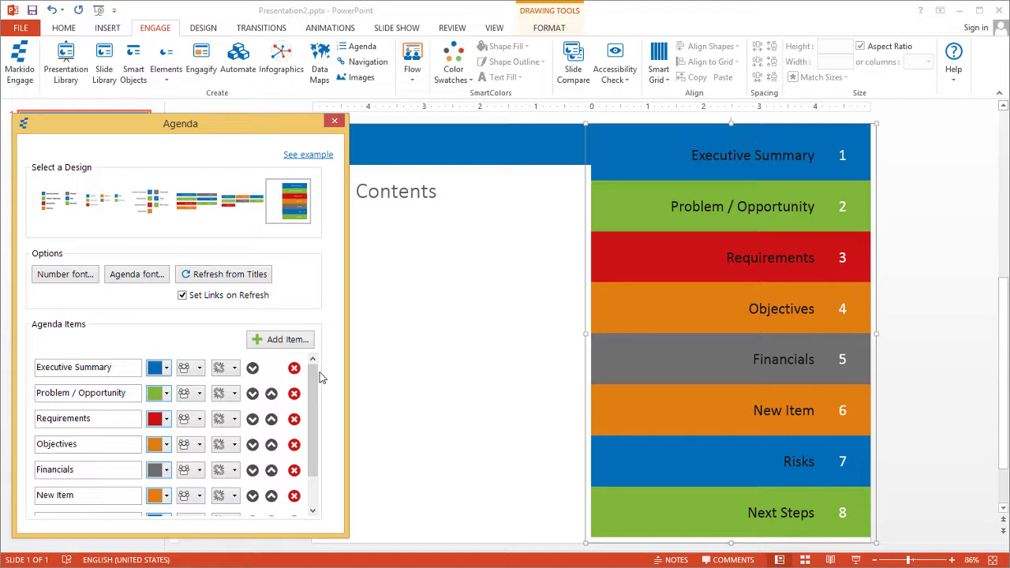
{"action": "left_click", "coordinate": [60, 209]}
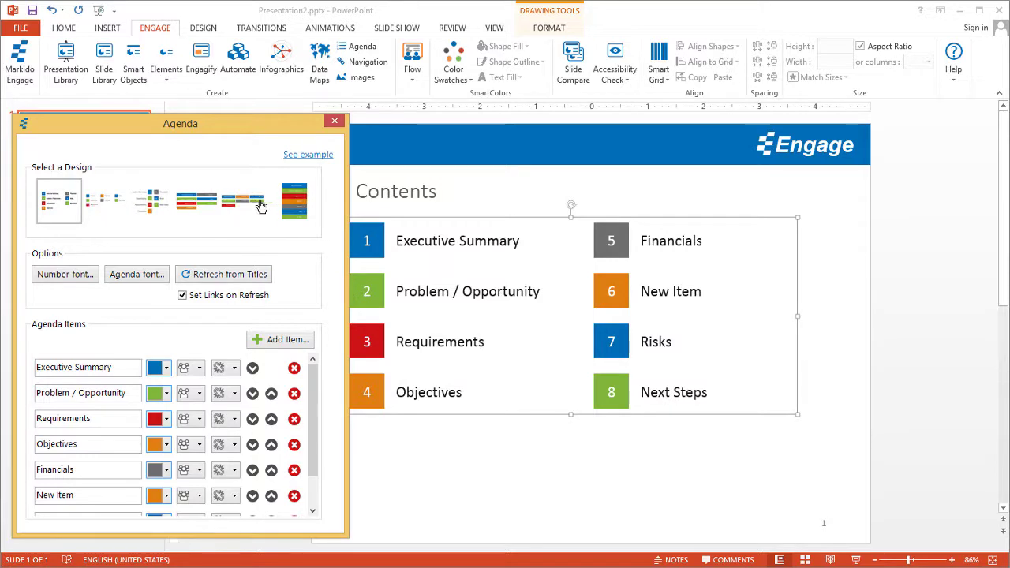
Step: Make the agenda number font white, after briefly trying green
{"action": "left_click", "coordinate": [64, 274]}
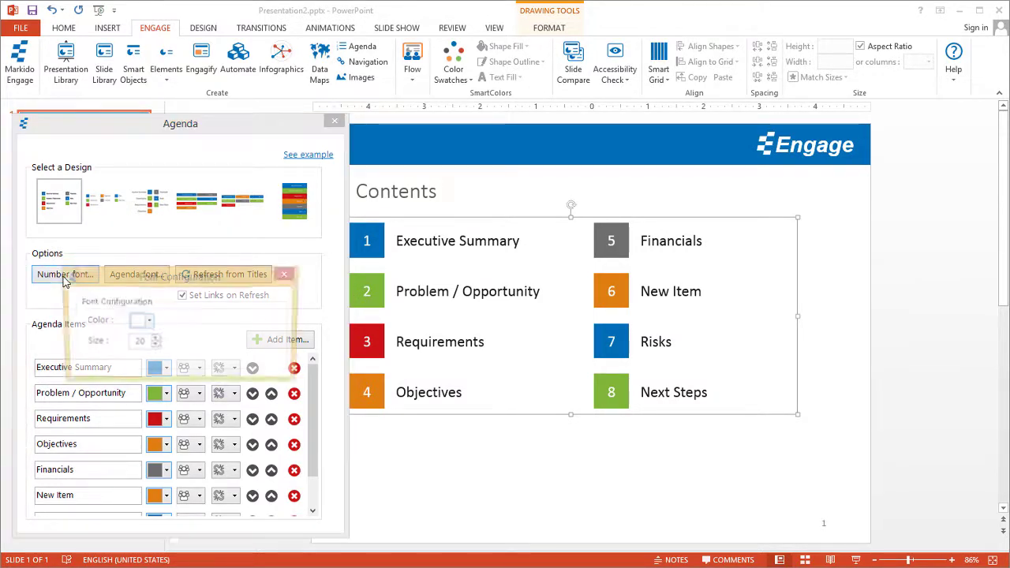
{"action": "left_click", "coordinate": [148, 324]}
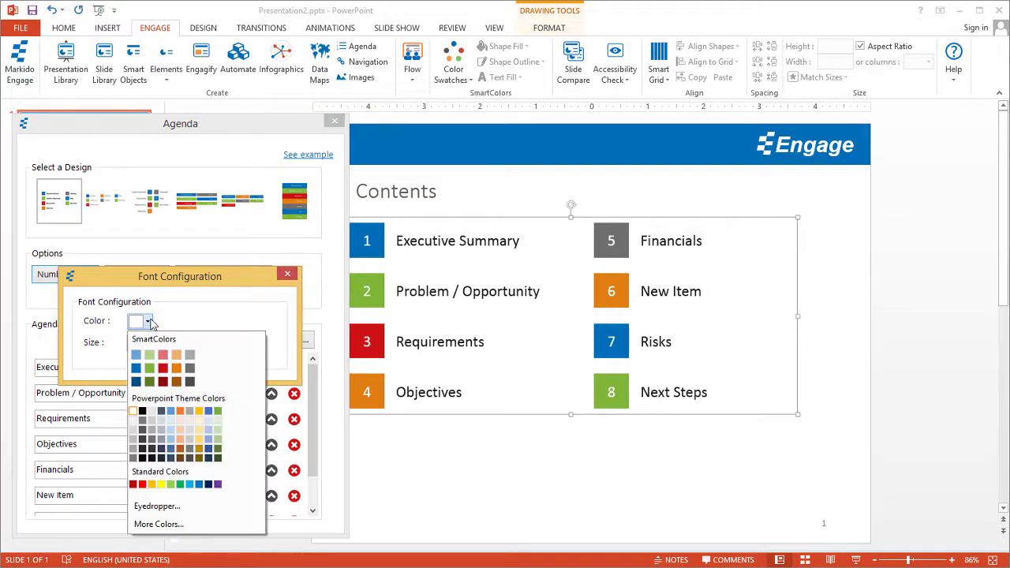
{"action": "left_click", "coordinate": [149, 368]}
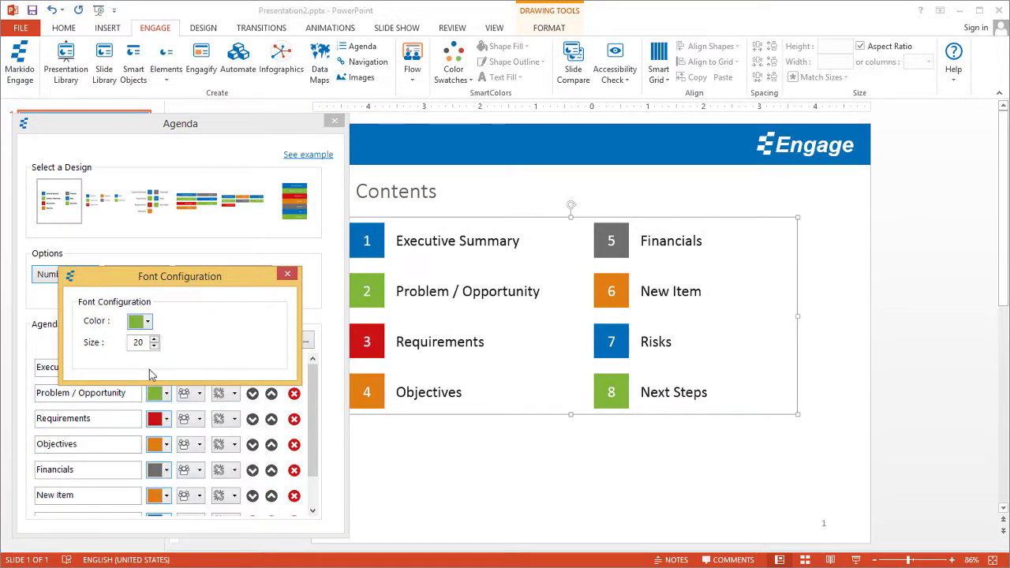
{"action": "left_click", "coordinate": [148, 323]}
{"action": "left_click", "coordinate": [133, 411]}
{"action": "left_click", "coordinate": [287, 274]}
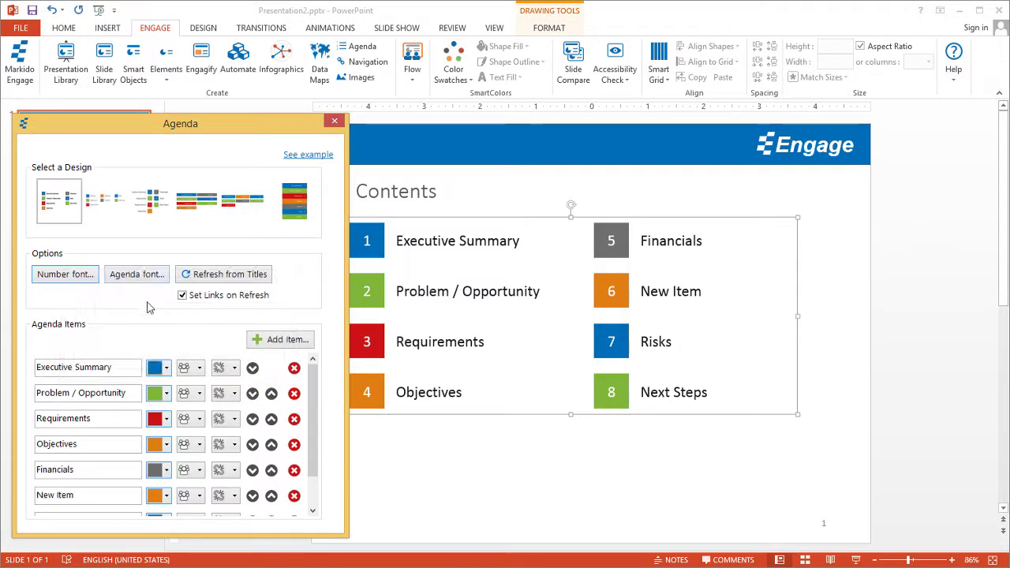
Step: Preview the agenda item text in blue, then set it back to a dark colour
{"action": "left_click", "coordinate": [133, 275]}
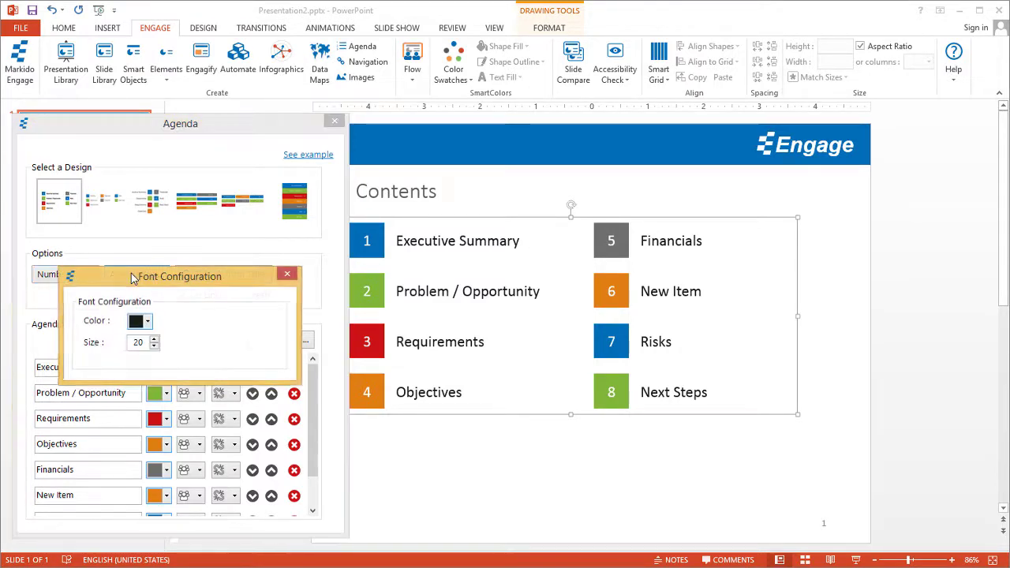
{"action": "left_click", "coordinate": [149, 322]}
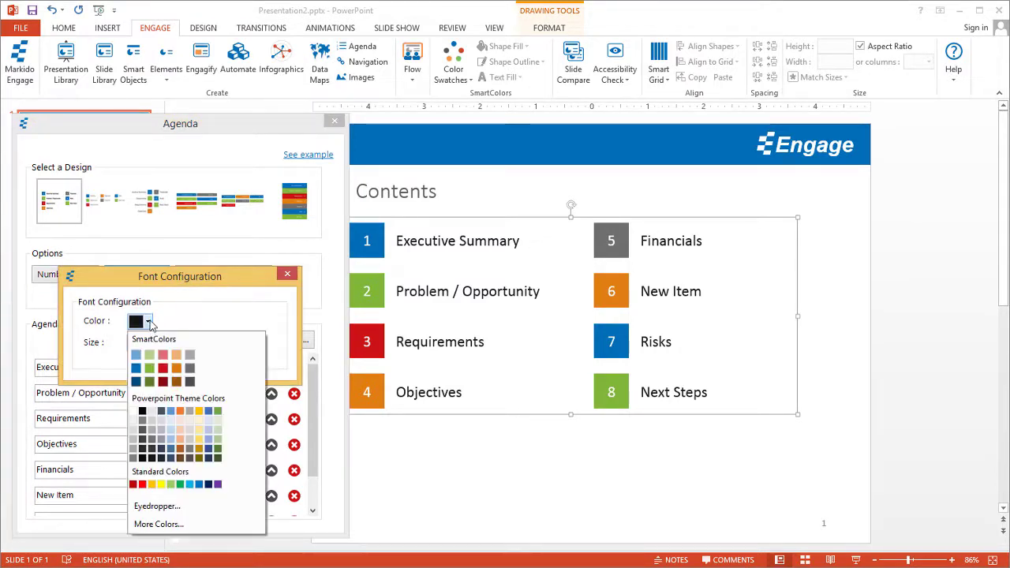
{"action": "left_click", "coordinate": [137, 369]}
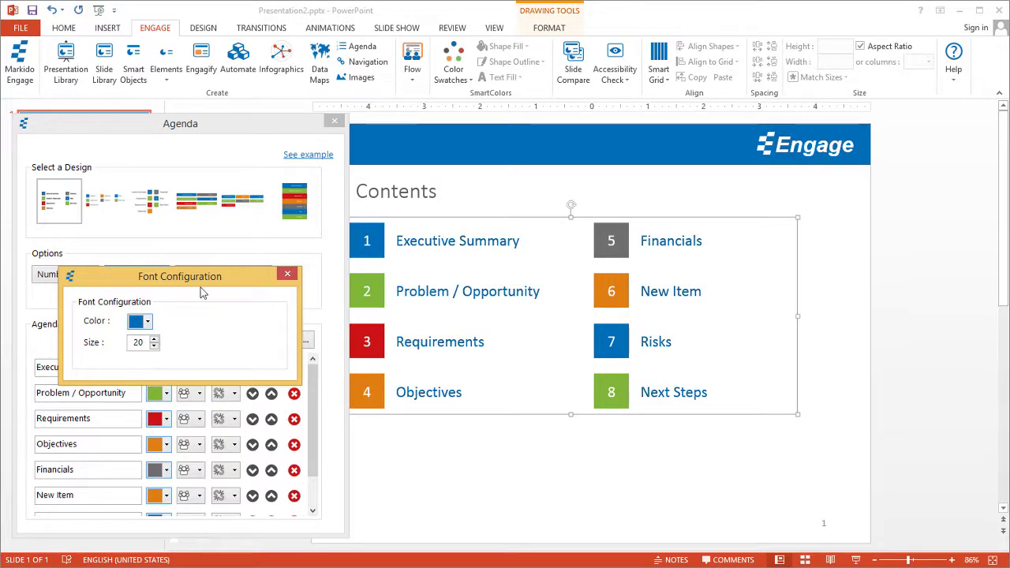
{"action": "left_click", "coordinate": [149, 322]}
{"action": "left_click", "coordinate": [149, 445]}
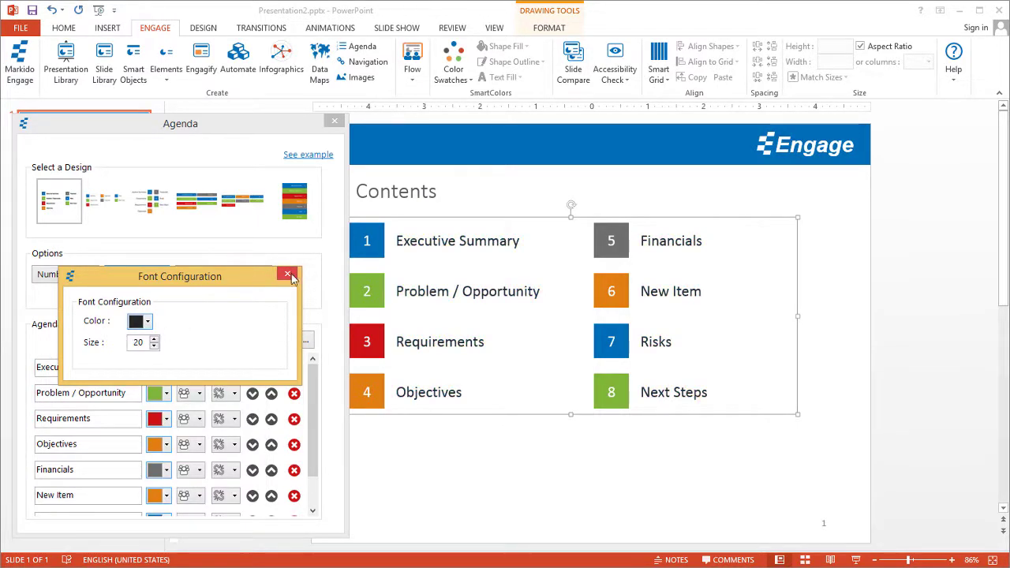
{"action": "left_click", "coordinate": [288, 275]}
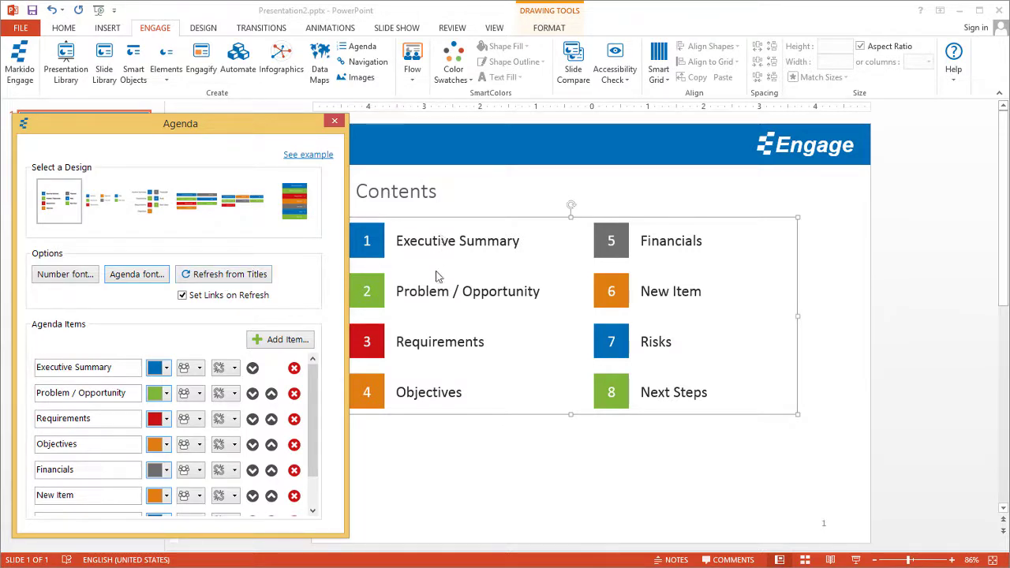
{"action": "left_click", "coordinate": [115, 368]}
{"action": "left_click", "coordinate": [115, 368]}
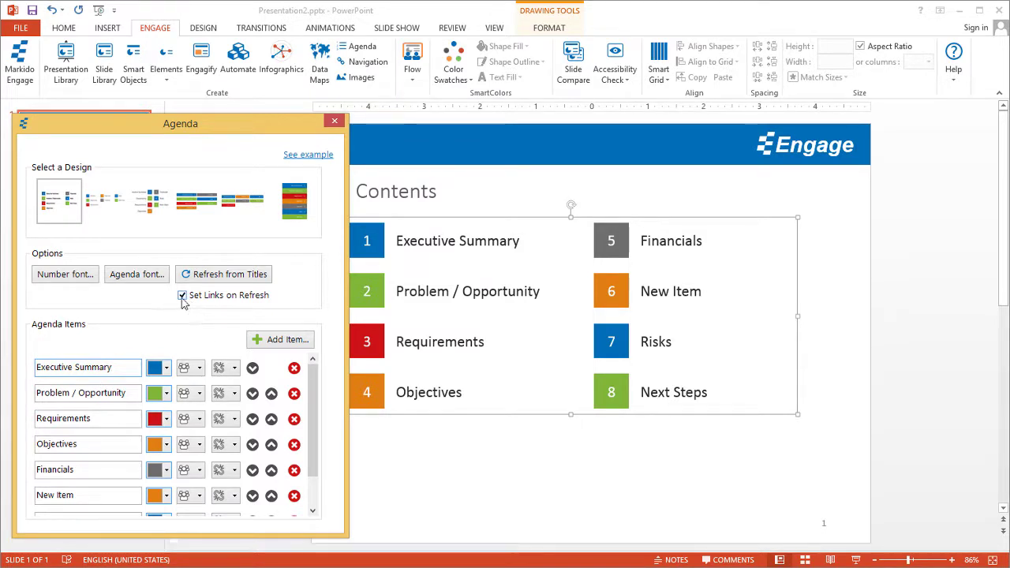
{"action": "left_click", "coordinate": [183, 297]}
{"action": "left_click", "coordinate": [209, 300]}
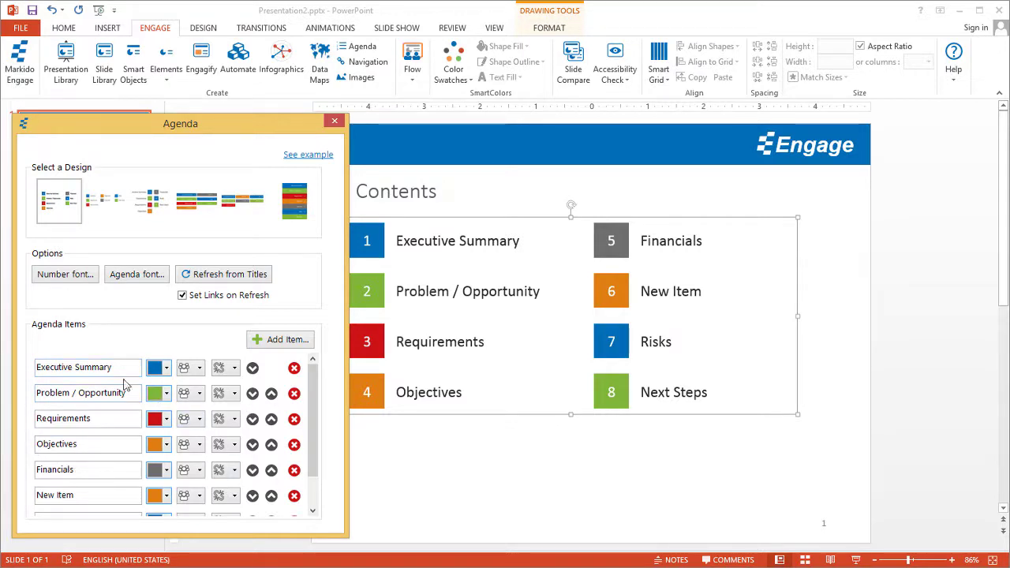
Step: Shorten the first agenda item's name from 'Executive Summary' to 'Executive'
{"action": "left_click_drag", "start_coordinate": [120, 368], "coordinate": [73, 369]}
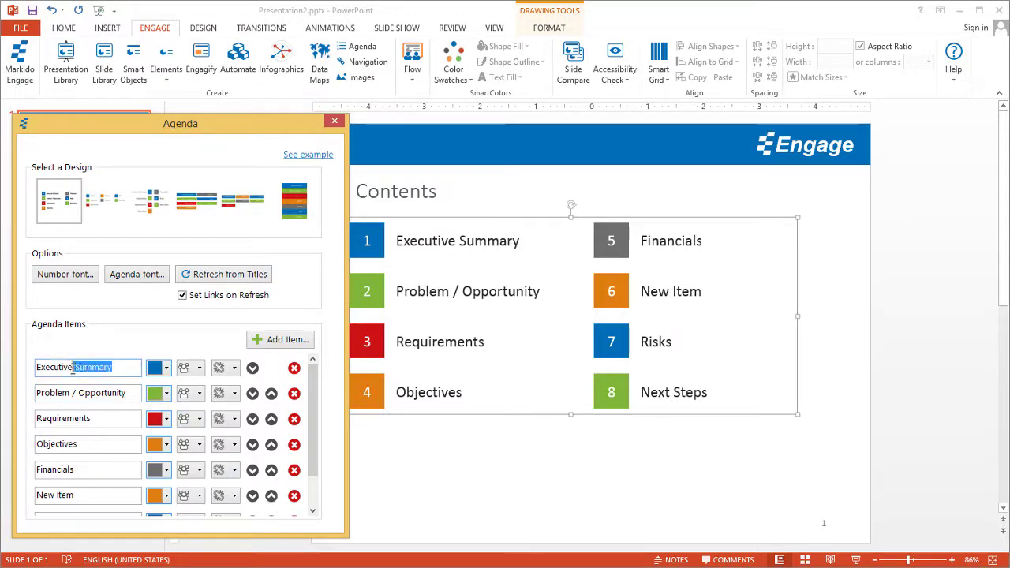
{"action": "key", "text": "BackSpace"}
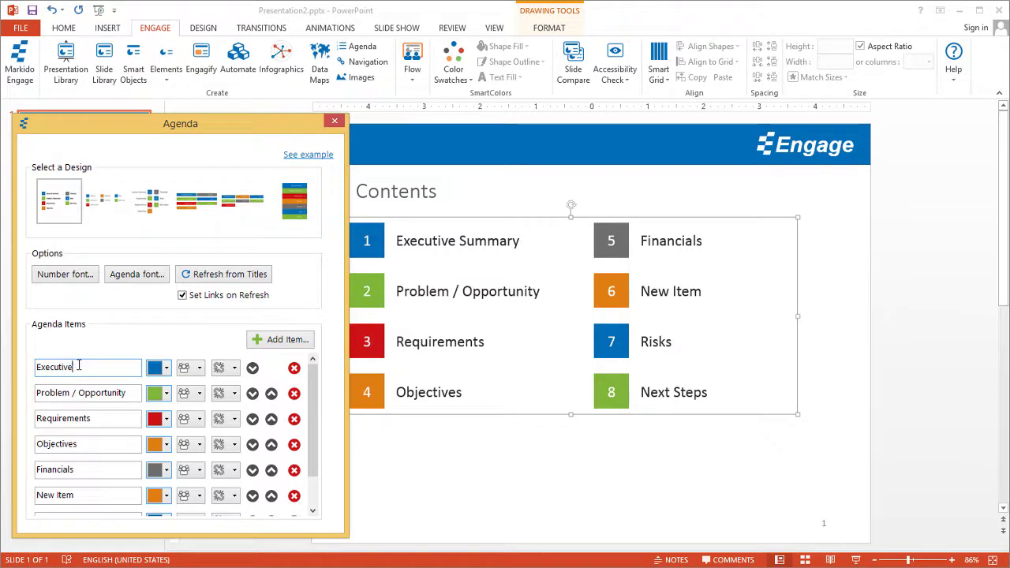
{"action": "left_click", "coordinate": [103, 392]}
{"action": "left_click", "coordinate": [87, 368]}
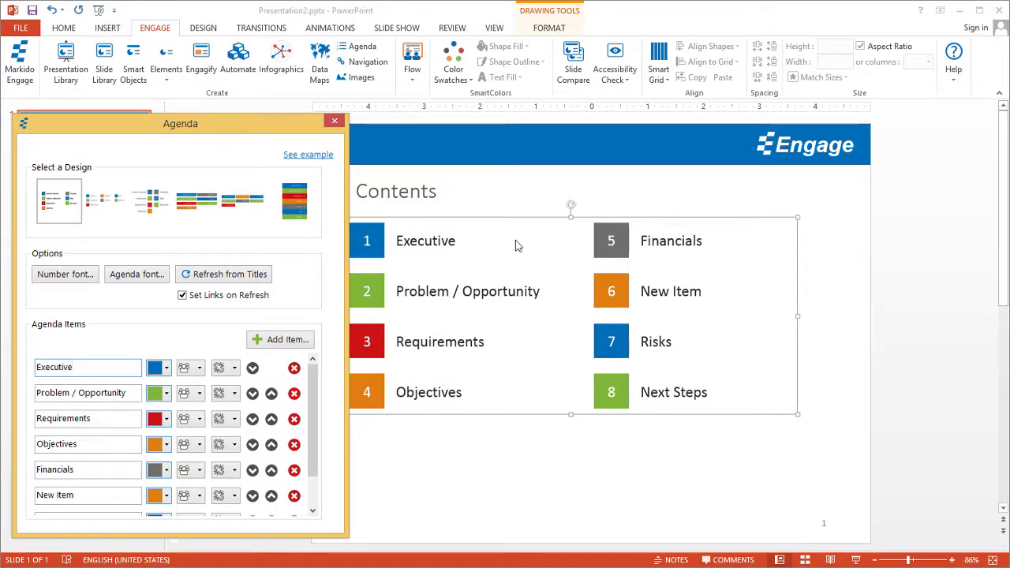
Step: Make the Executive item's number box green
{"action": "left_click", "coordinate": [166, 368]}
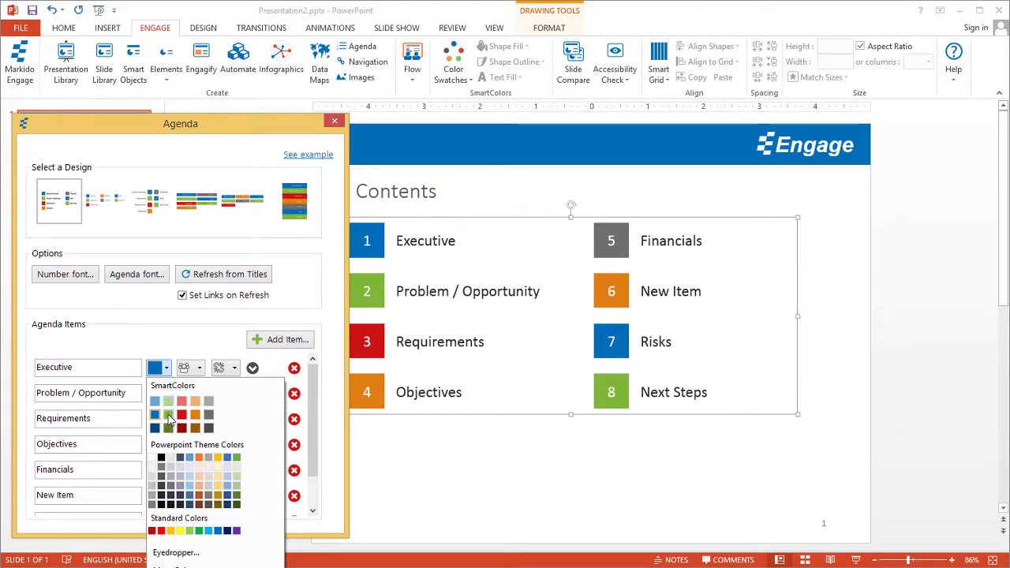
{"action": "left_click", "coordinate": [168, 415]}
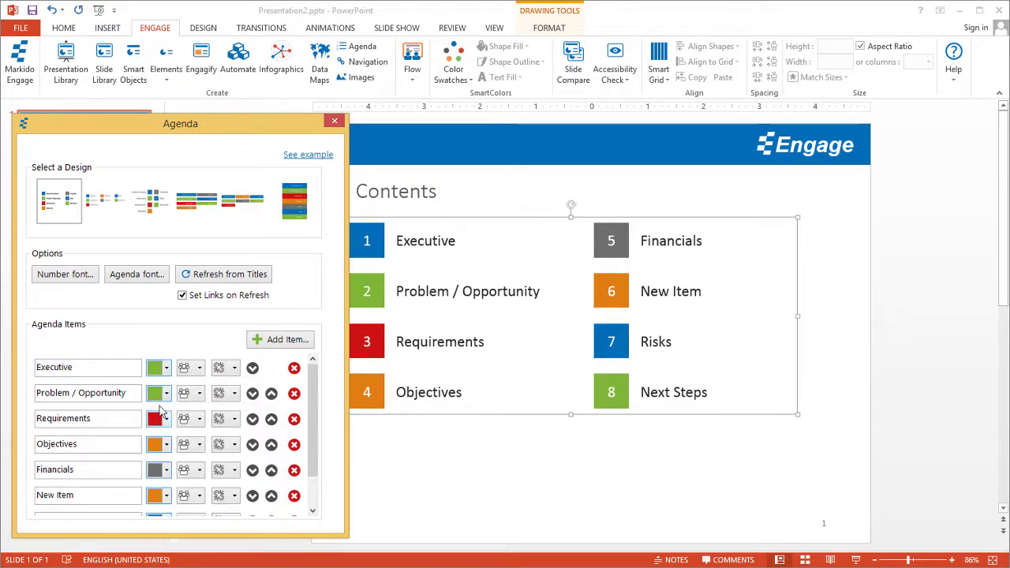
{"action": "left_click", "coordinate": [200, 369]}
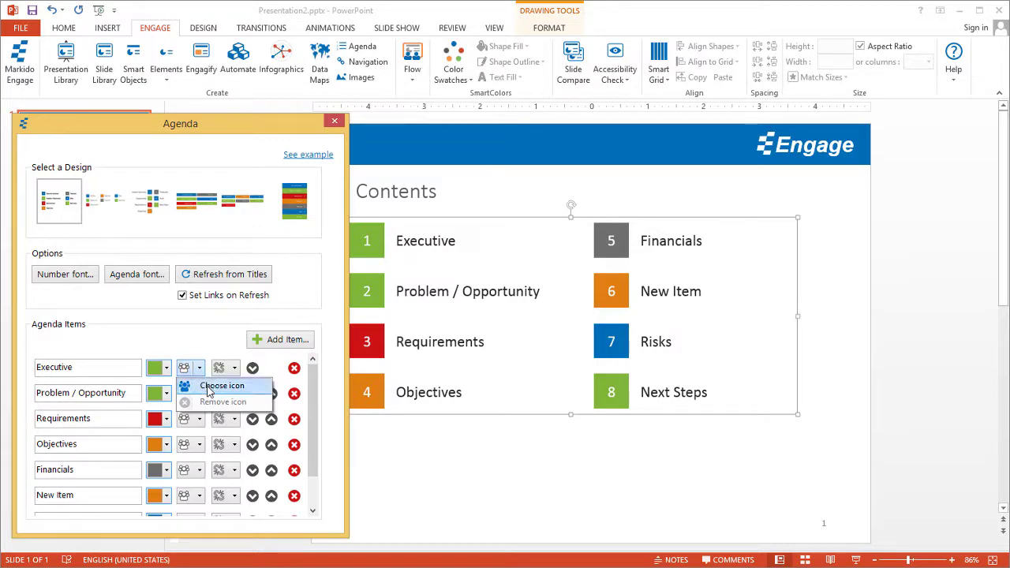
{"action": "left_click", "coordinate": [209, 386]}
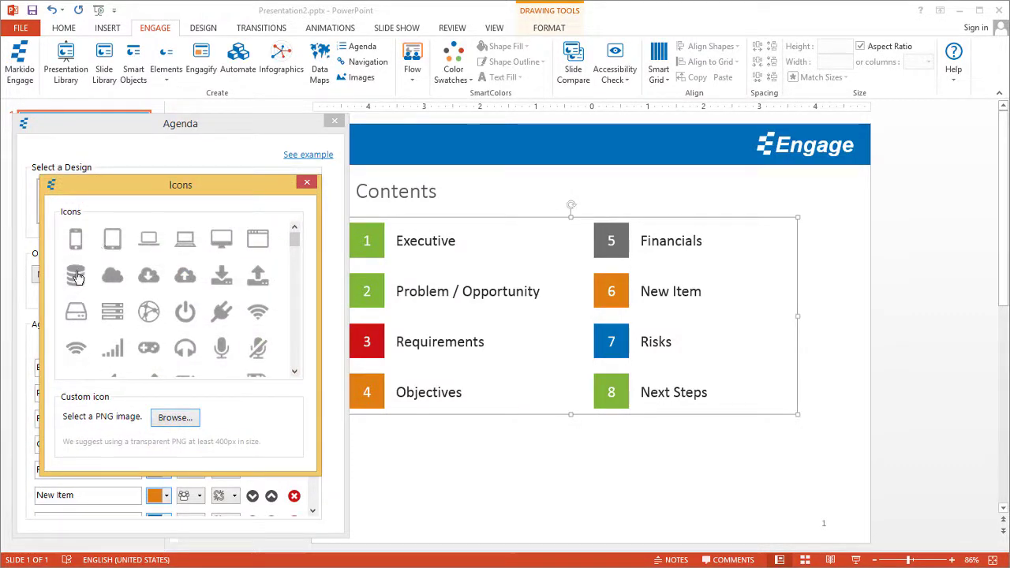
{"action": "left_click", "coordinate": [78, 277]}
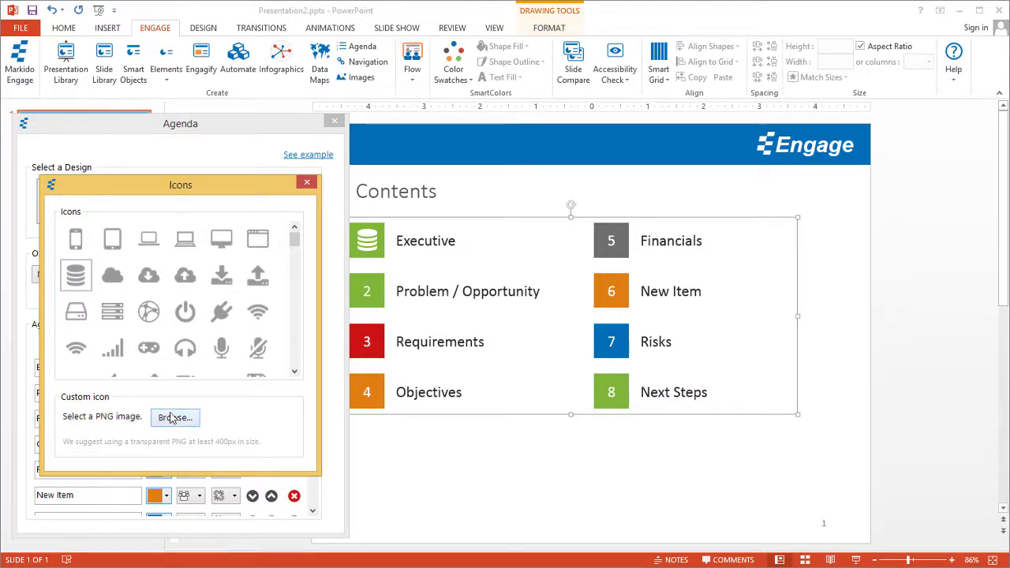
{"action": "left_click", "coordinate": [307, 182]}
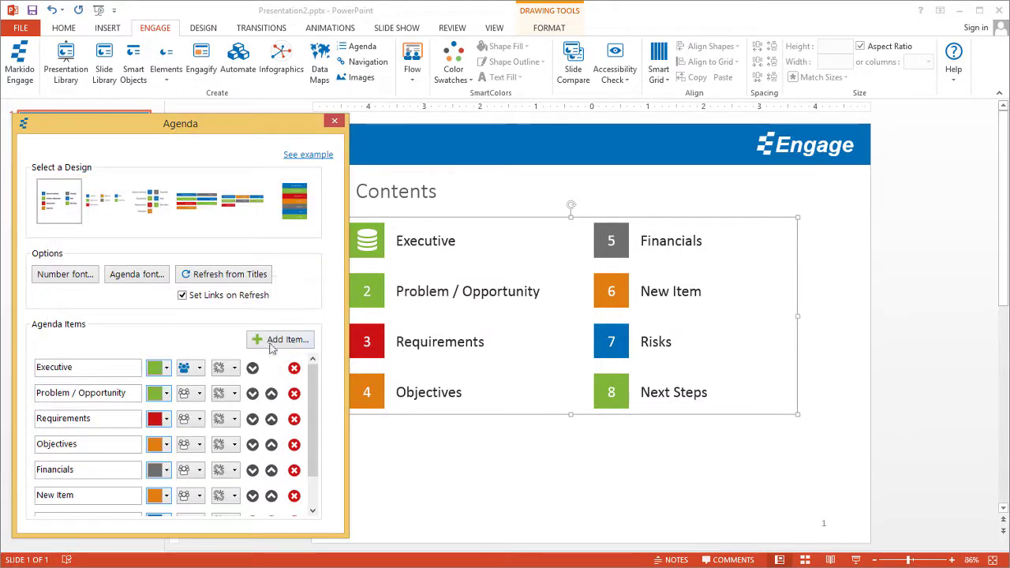
{"action": "left_click", "coordinate": [200, 370]}
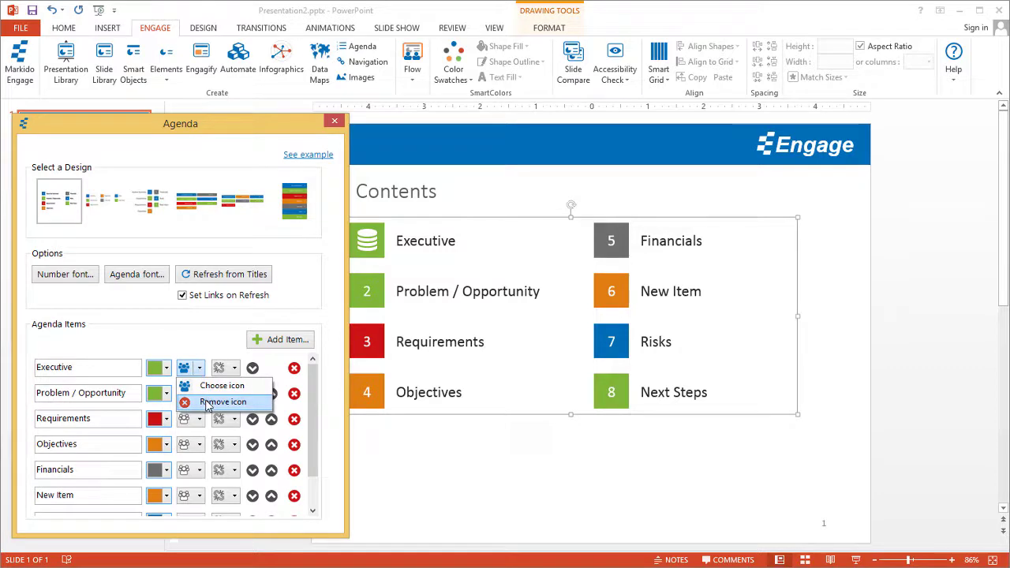
{"action": "left_click", "coordinate": [208, 404]}
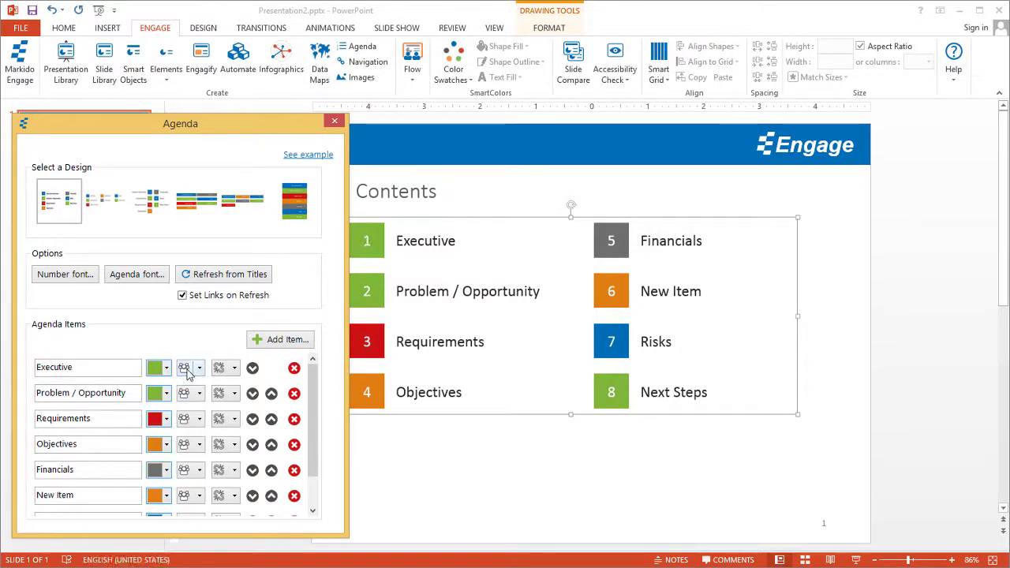
Step: Move Executive below Problem / Opportunity, then delete it from the agenda
{"action": "left_click", "coordinate": [236, 371]}
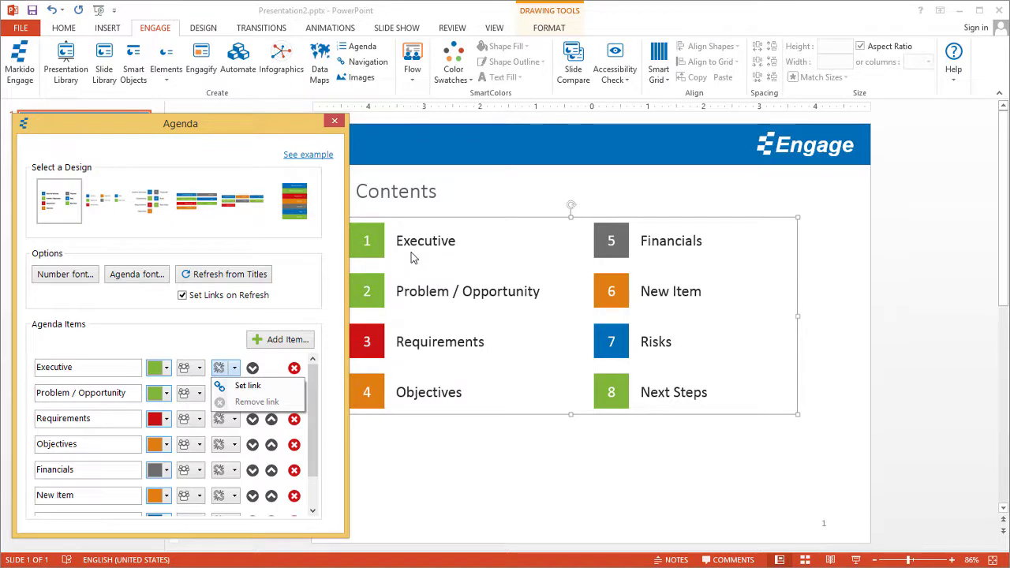
{"action": "left_click", "coordinate": [227, 342]}
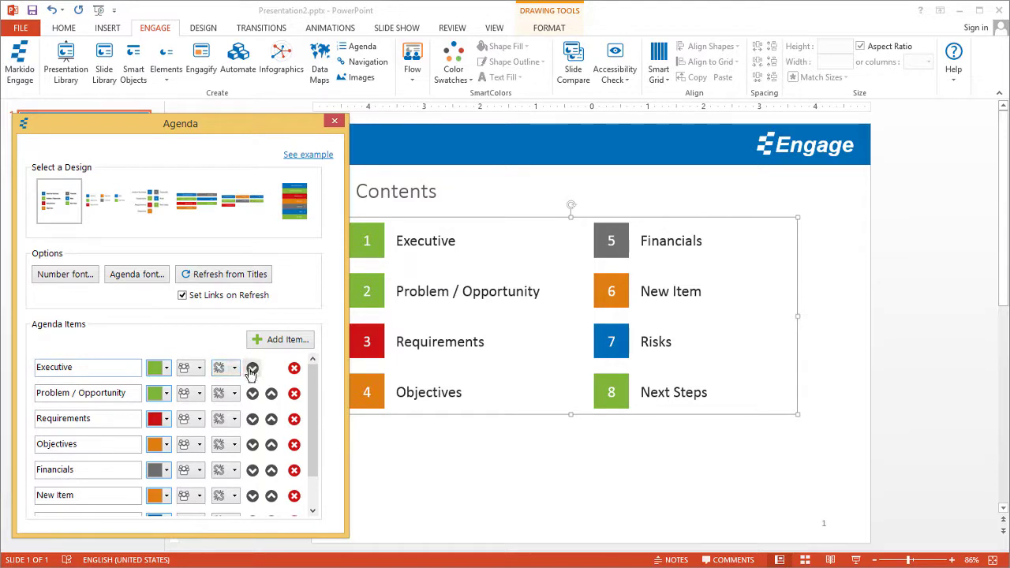
{"action": "left_click", "coordinate": [252, 368]}
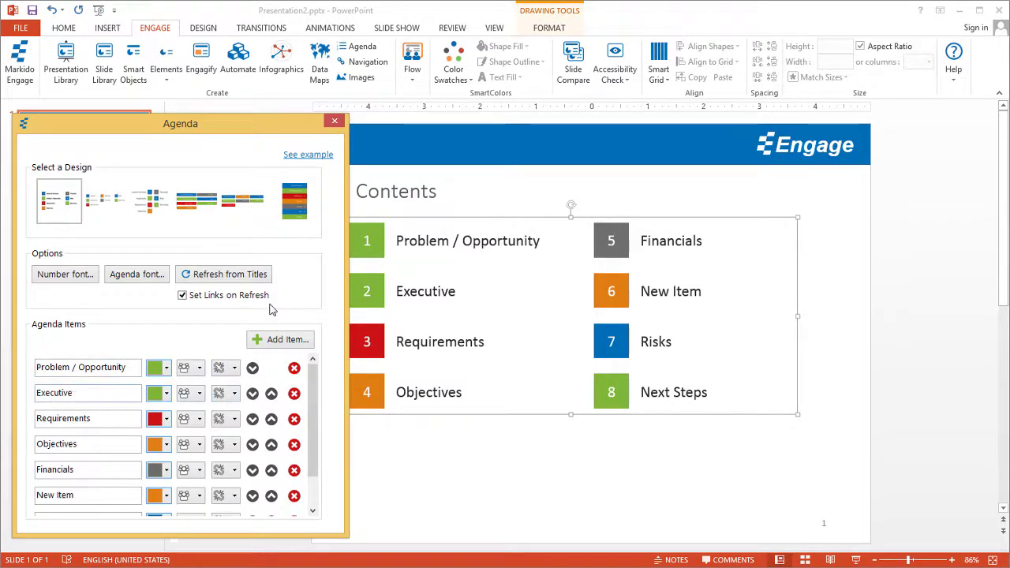
{"action": "left_click", "coordinate": [293, 394]}
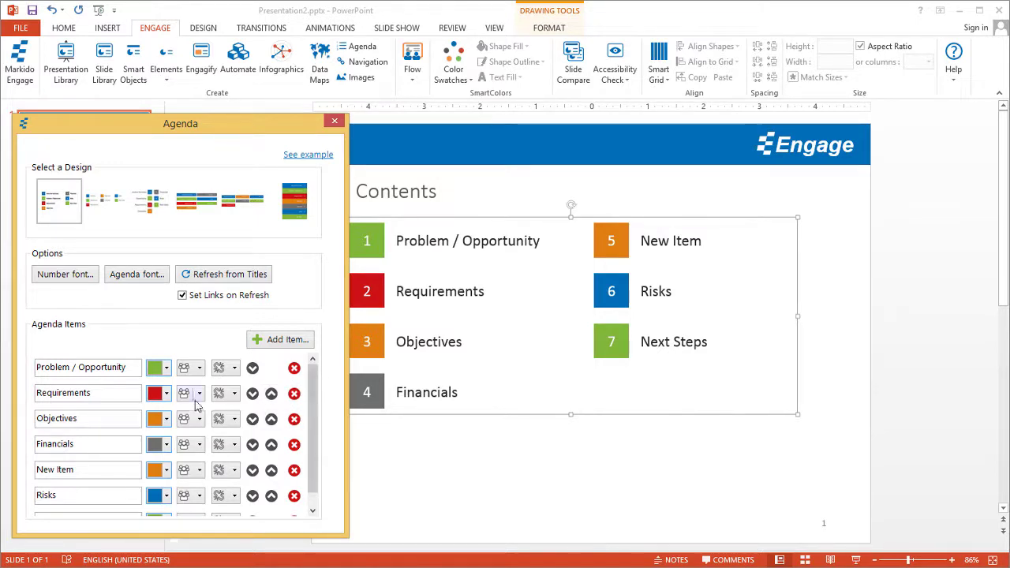
Step: Add a 'New New Item' entry and move it up one place, above Next Steps
{"action": "left_click", "coordinate": [280, 341]}
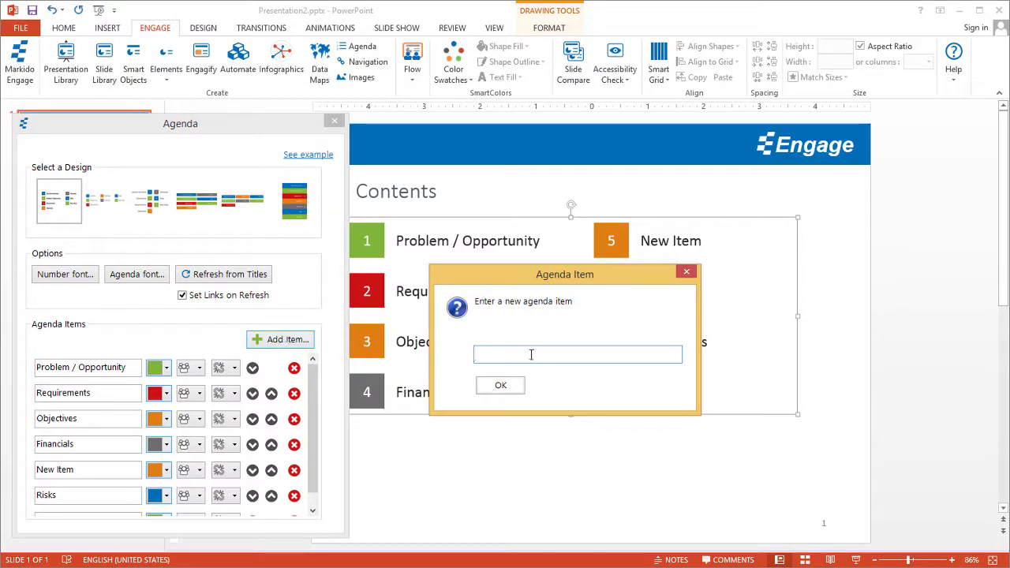
{"action": "type", "text": "New New"}
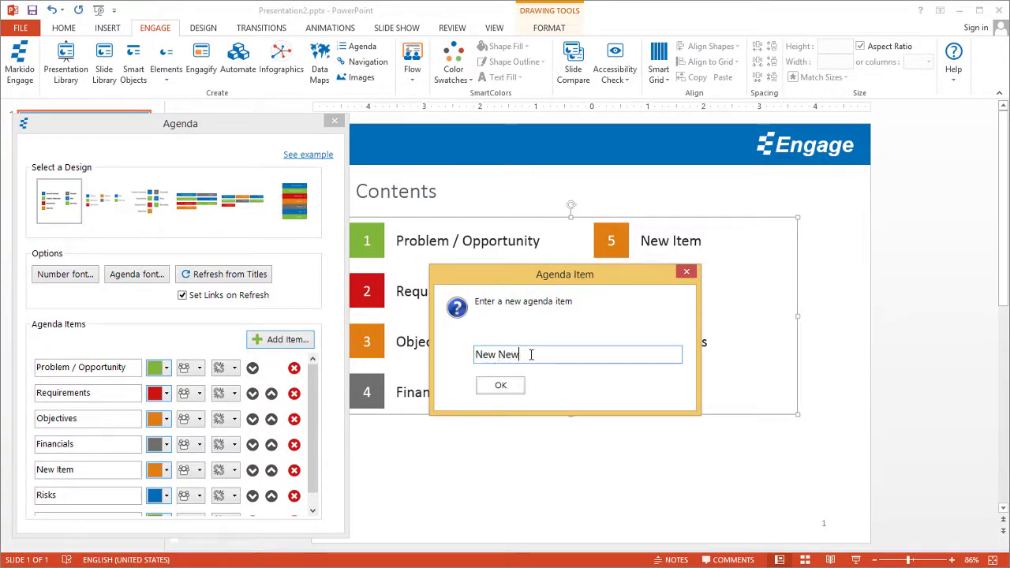
{"action": "type", "text": " Item"}
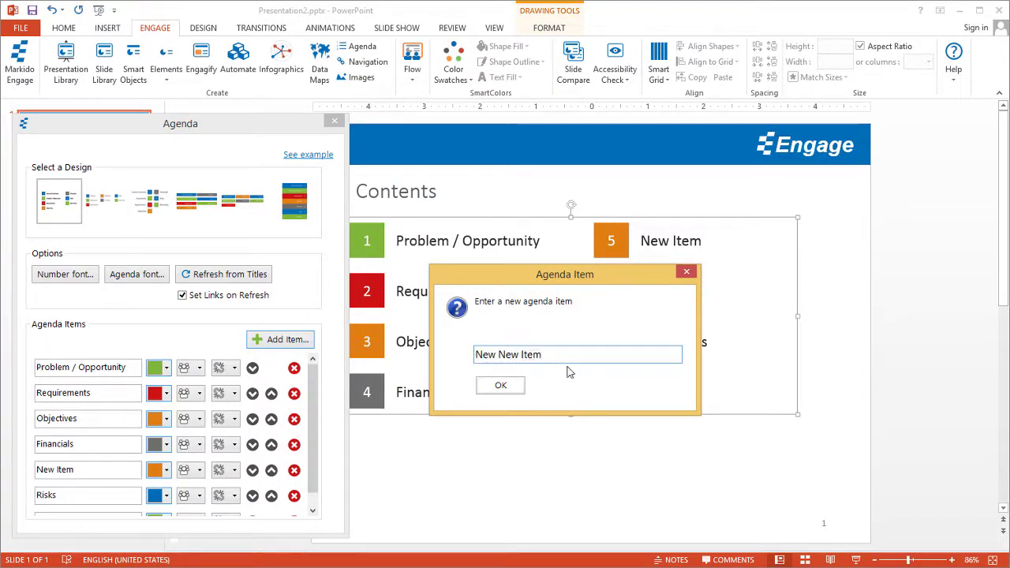
{"action": "left_click", "coordinate": [513, 386]}
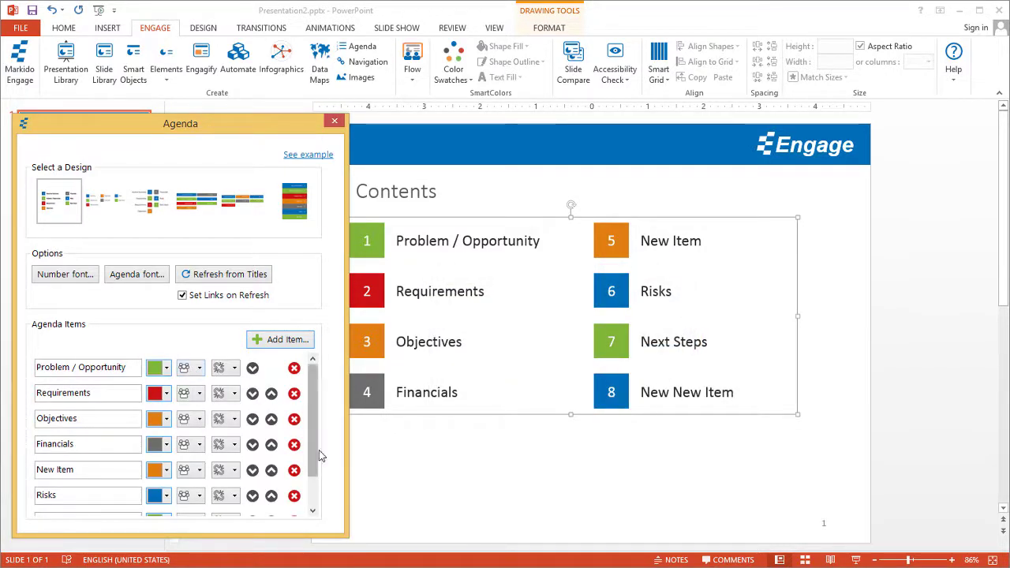
{"action": "left_click_drag", "start_coordinate": [316, 458], "coordinate": [313, 514]}
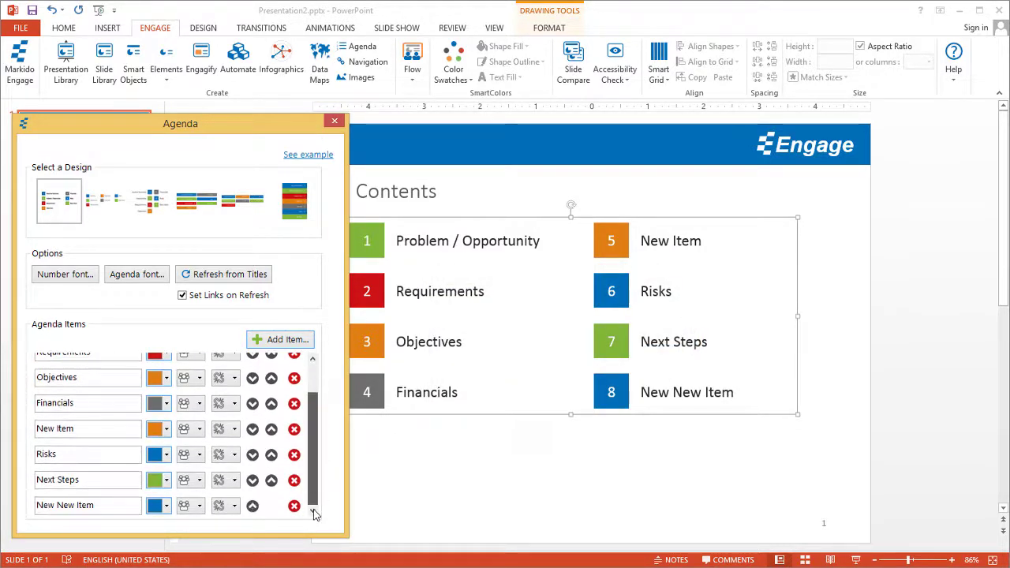
{"action": "left_click", "coordinate": [251, 506]}
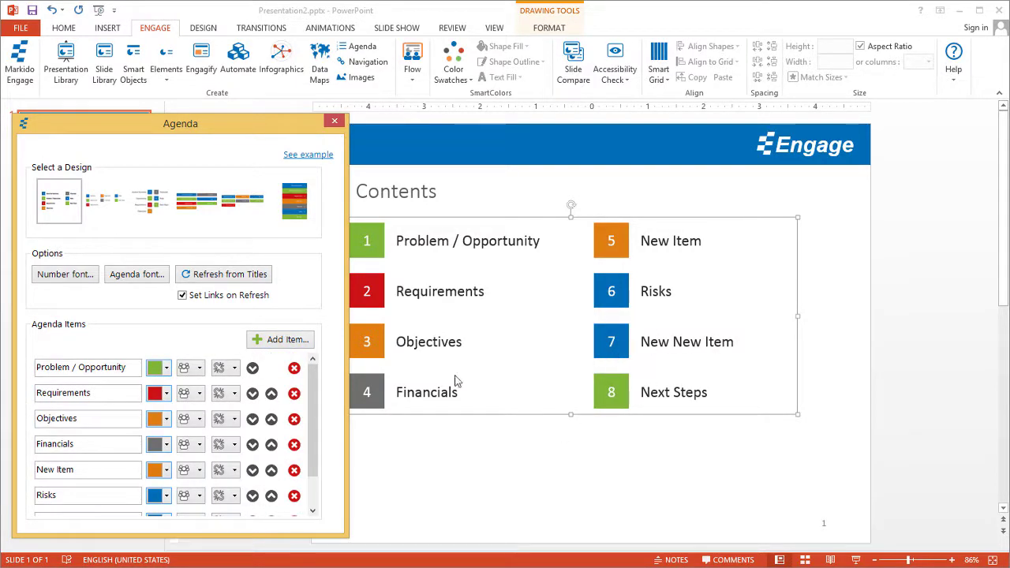
{"action": "scroll", "coordinate": [319, 434], "scroll_direction": "down", "scroll_amount": 2}
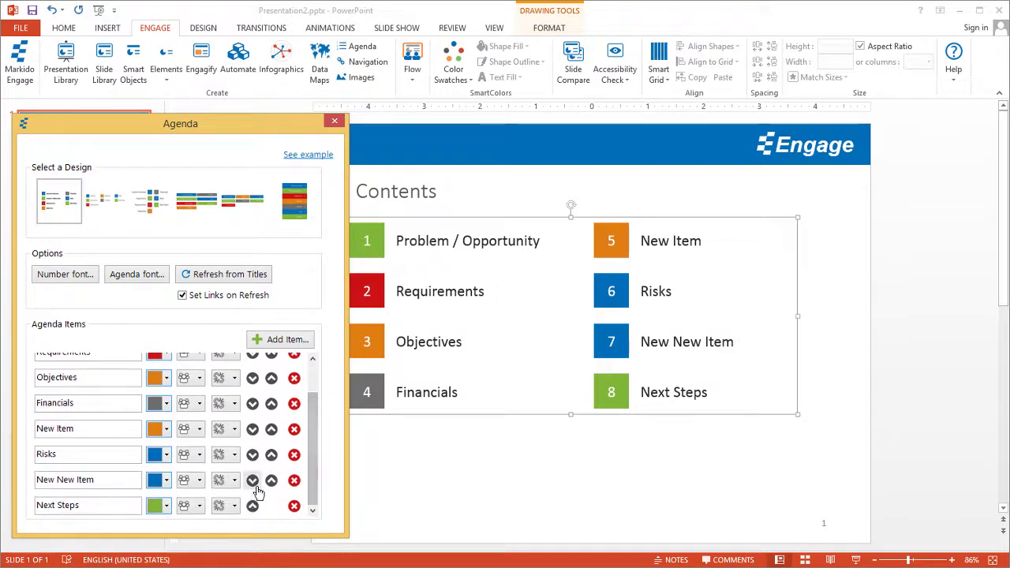